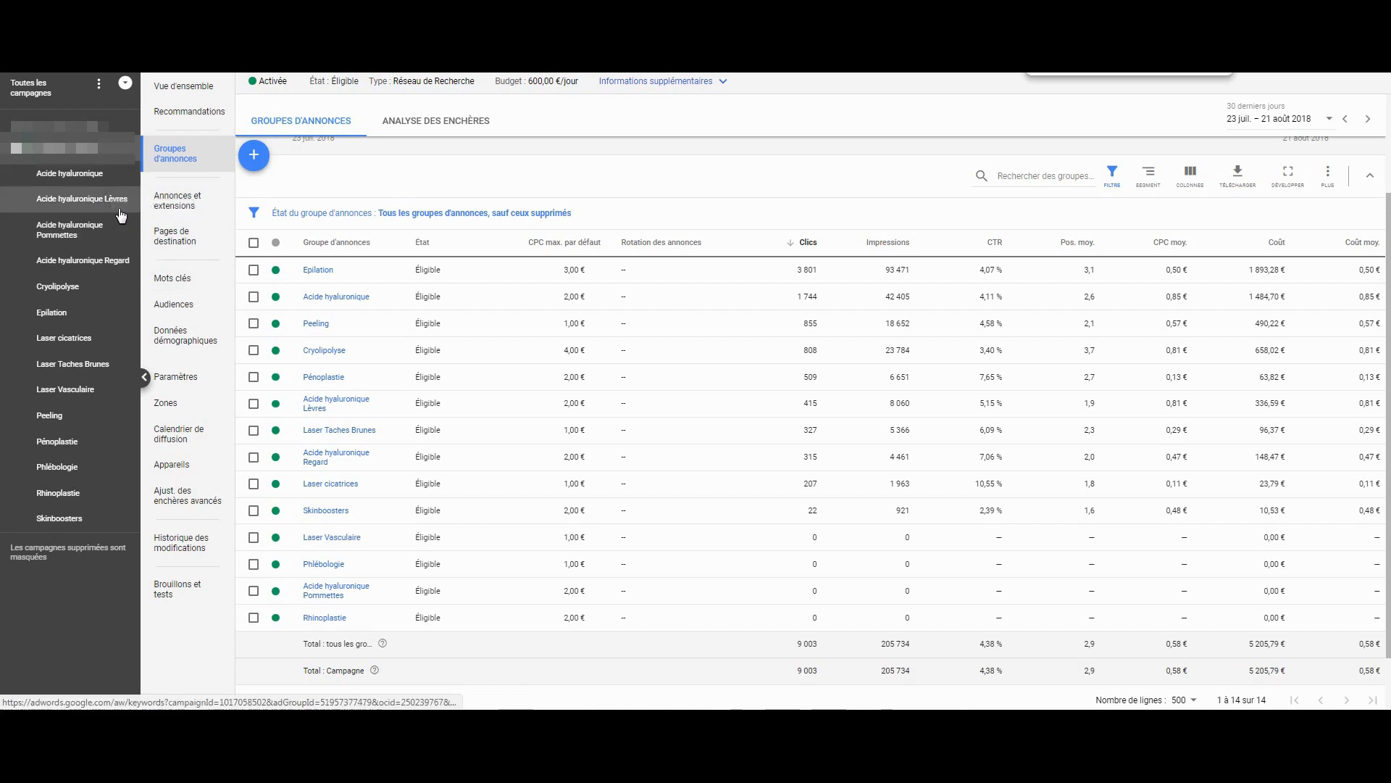
Collapse the campaign list to give the ad groups table more room
left_click(144, 378)
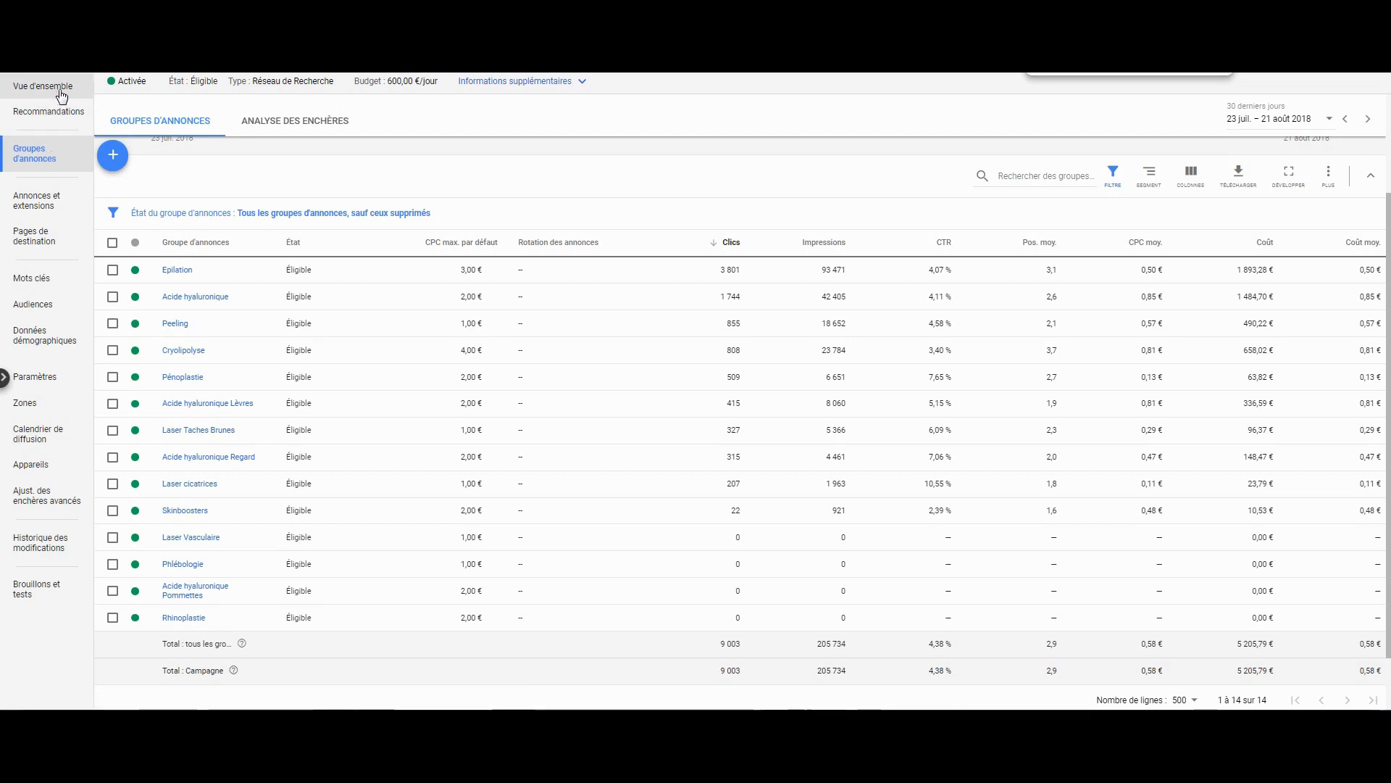
left_click(48, 166)
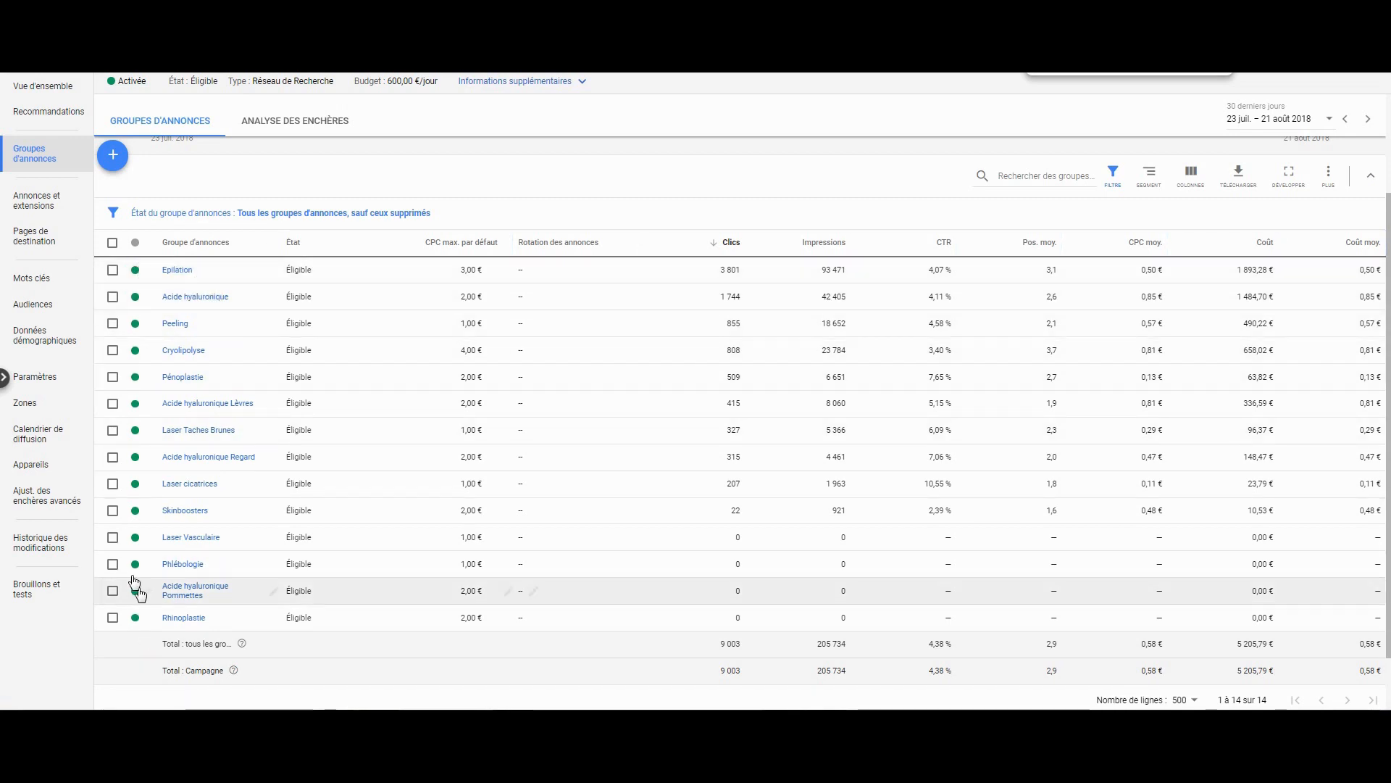
Pause the Epilation ad group and reactivate it
left_click(151, 276)
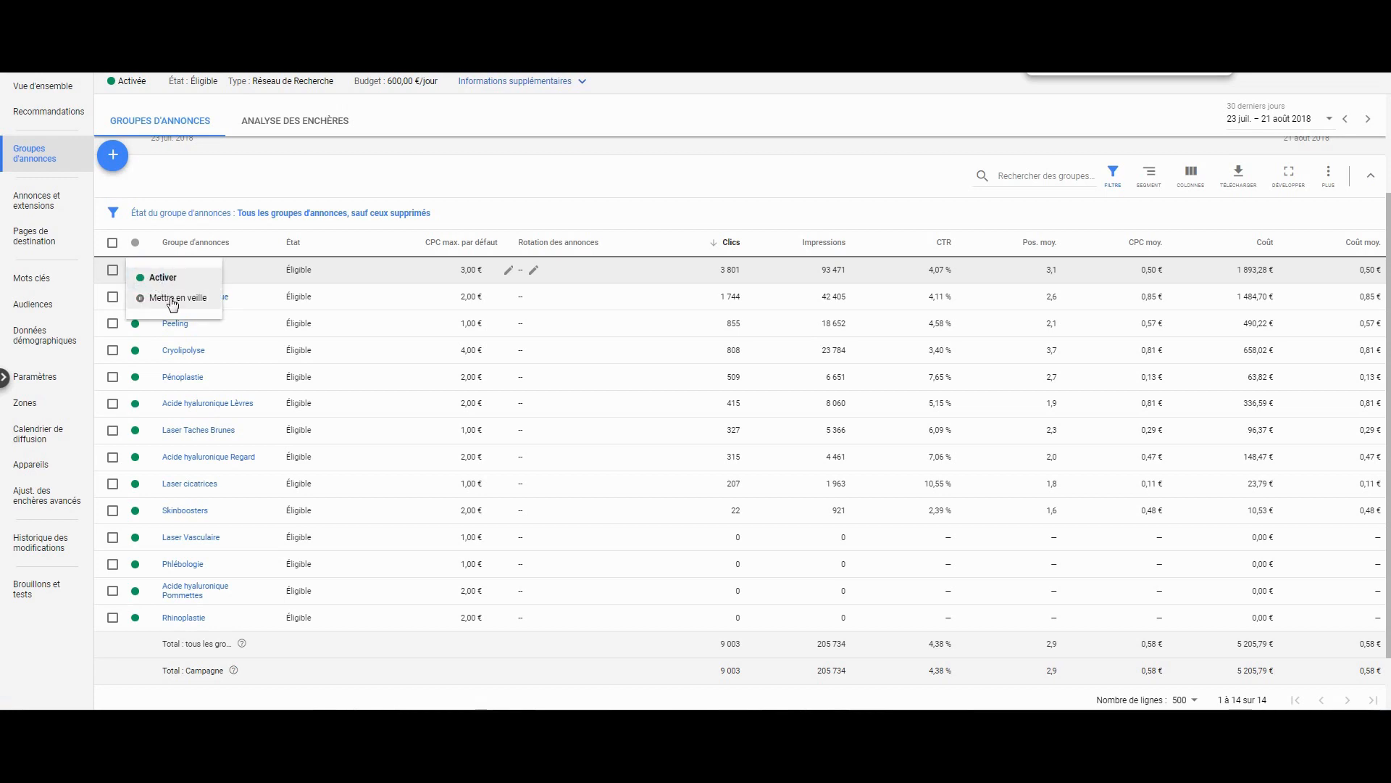
left_click(174, 299)
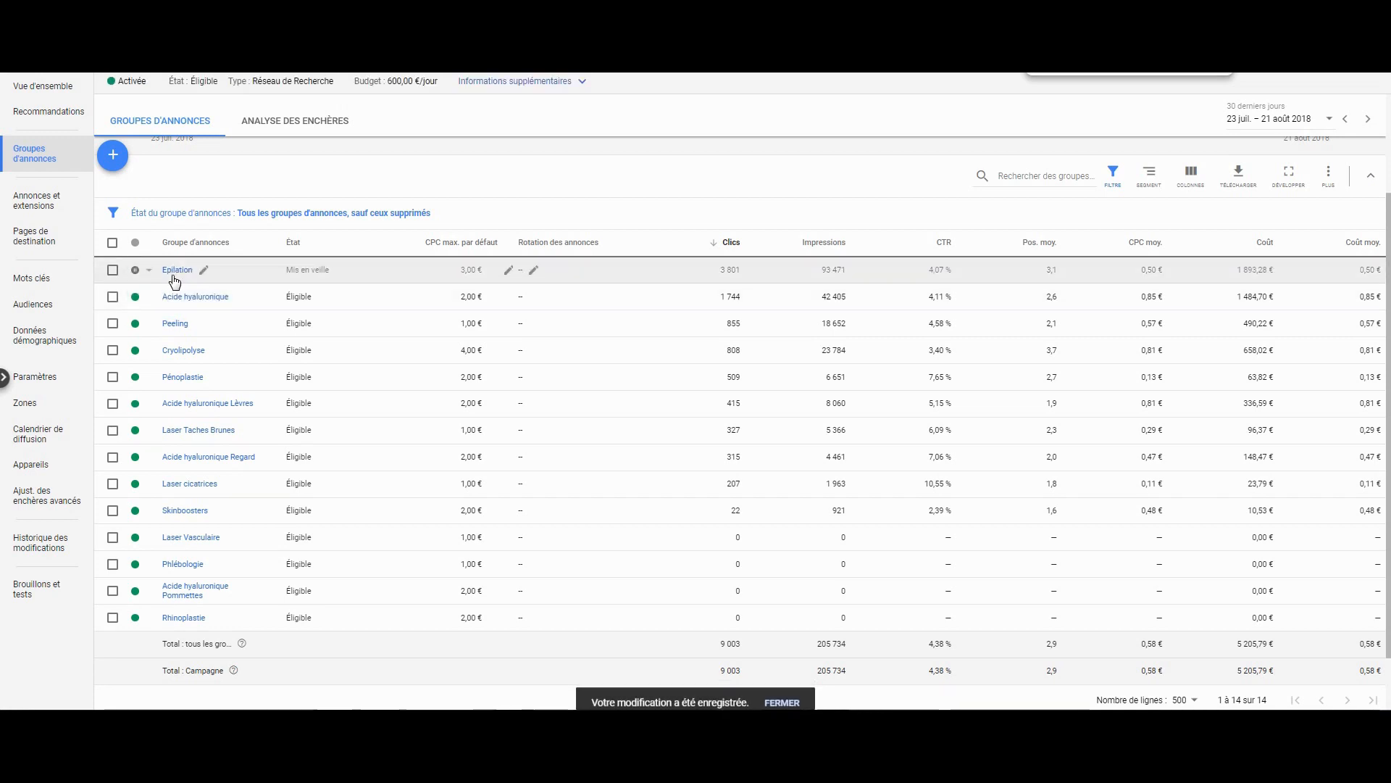
left_click(145, 276)
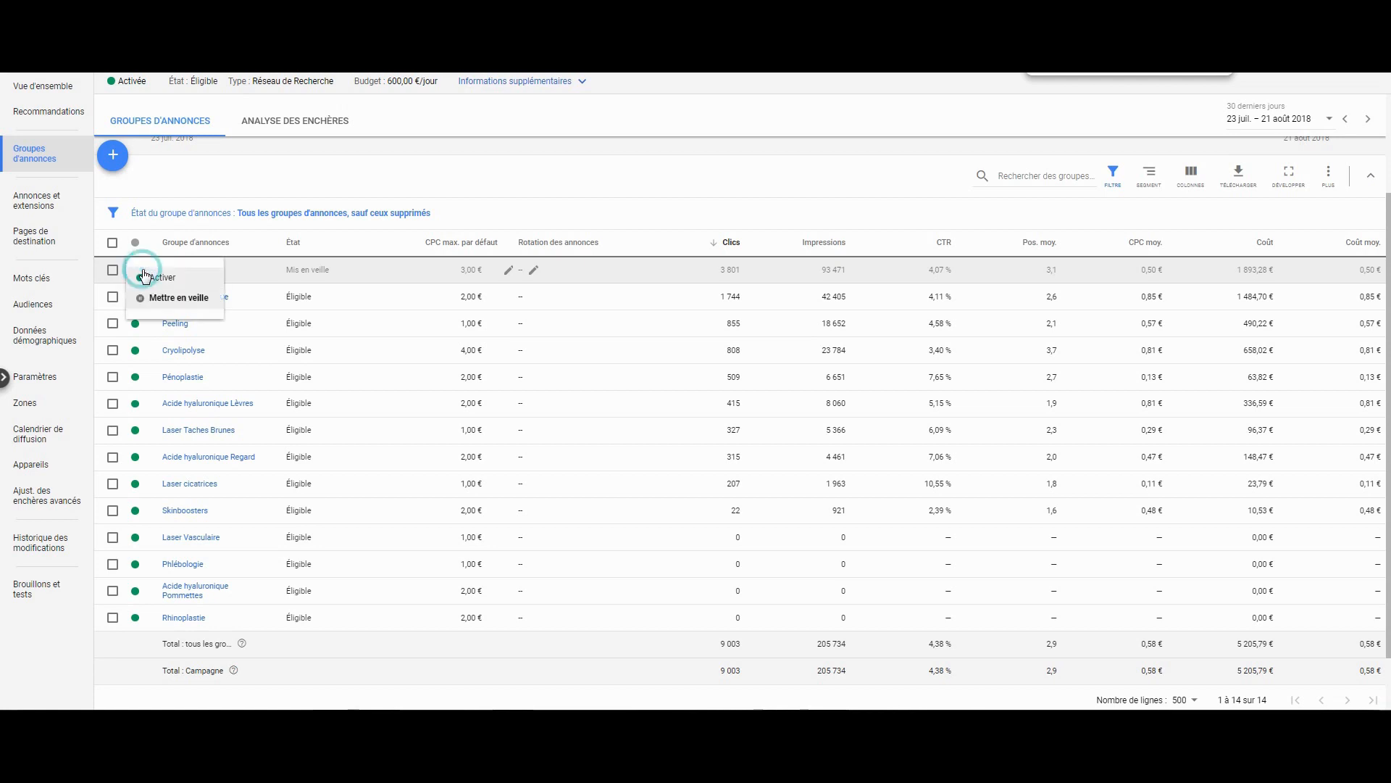
left_click(152, 278)
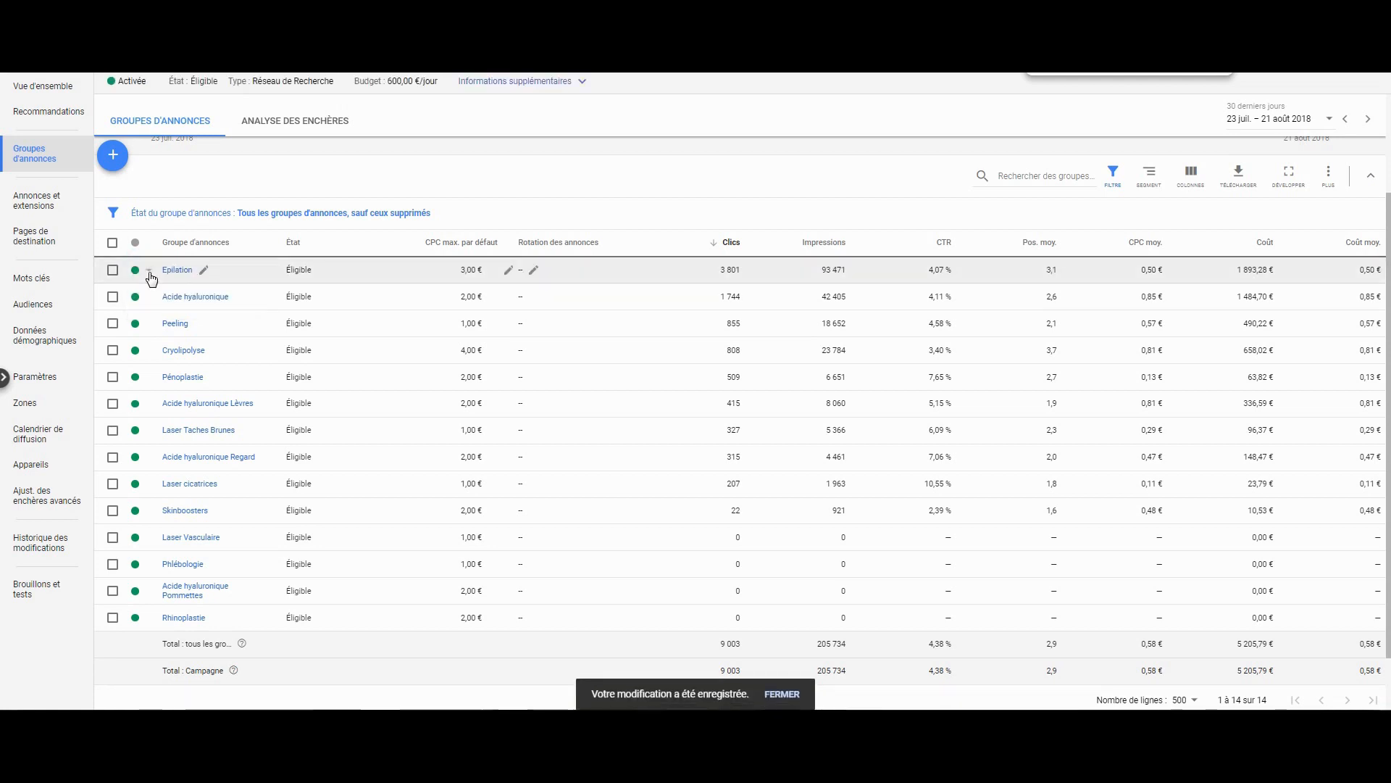
Pause the Epilation, Acide hyaluronique and Peeling ad groups together as a bulk change
left_click(113, 270)
left_click(112, 297)
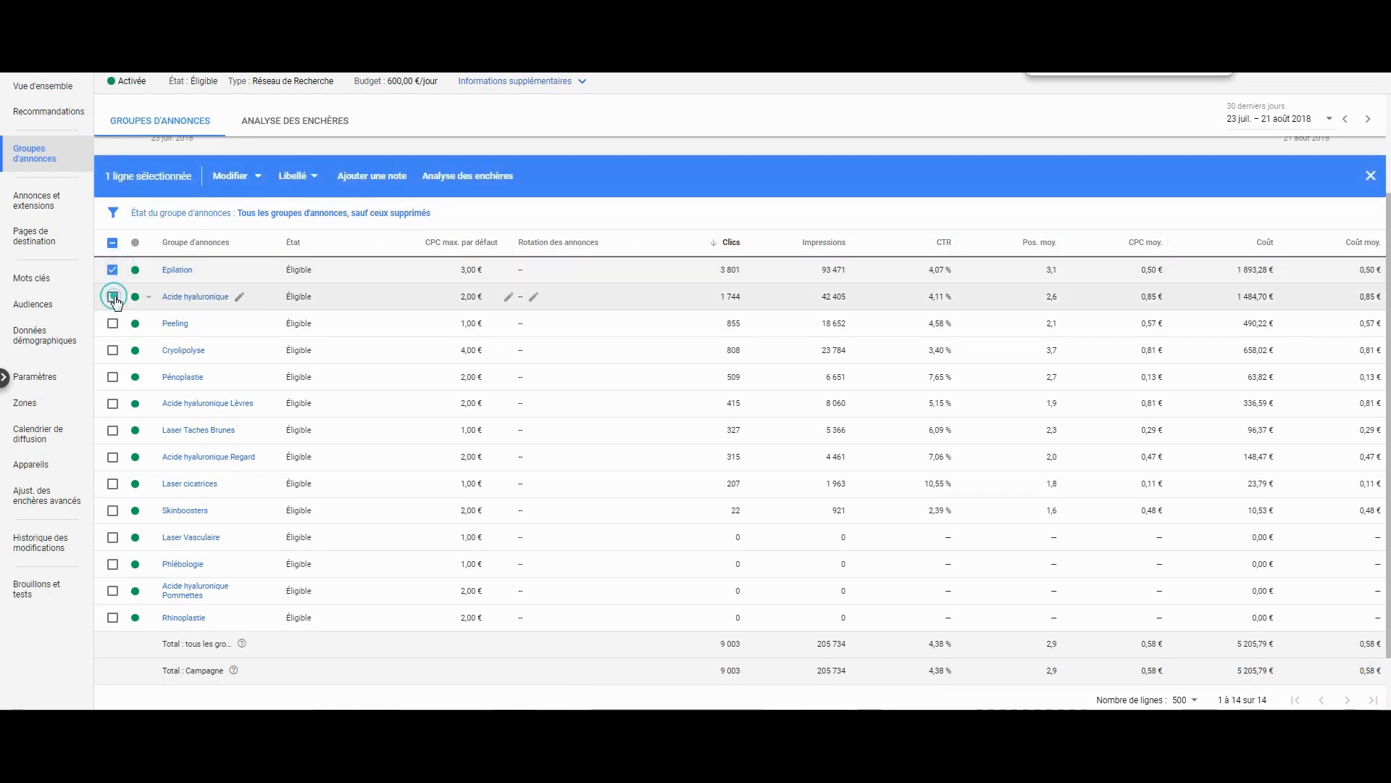
left_click(113, 323)
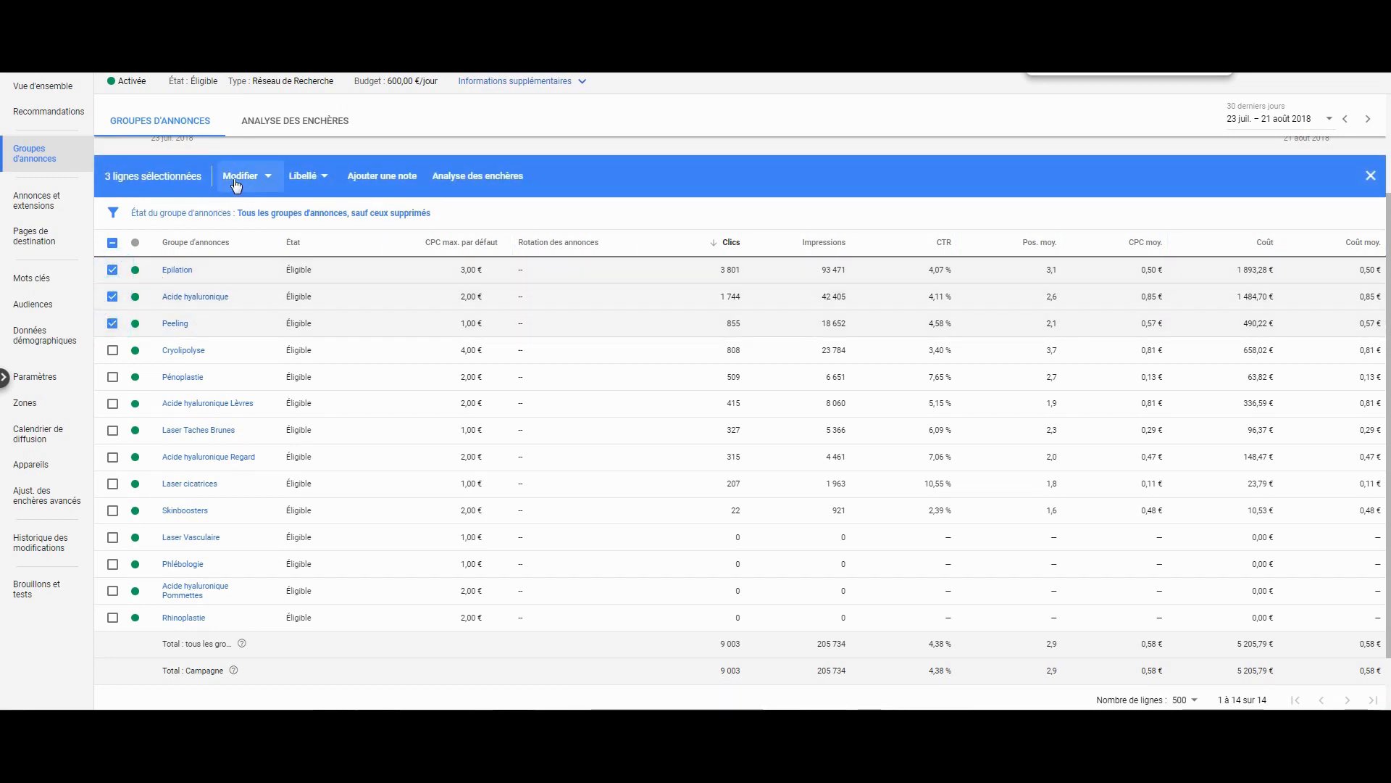
left_click(259, 187)
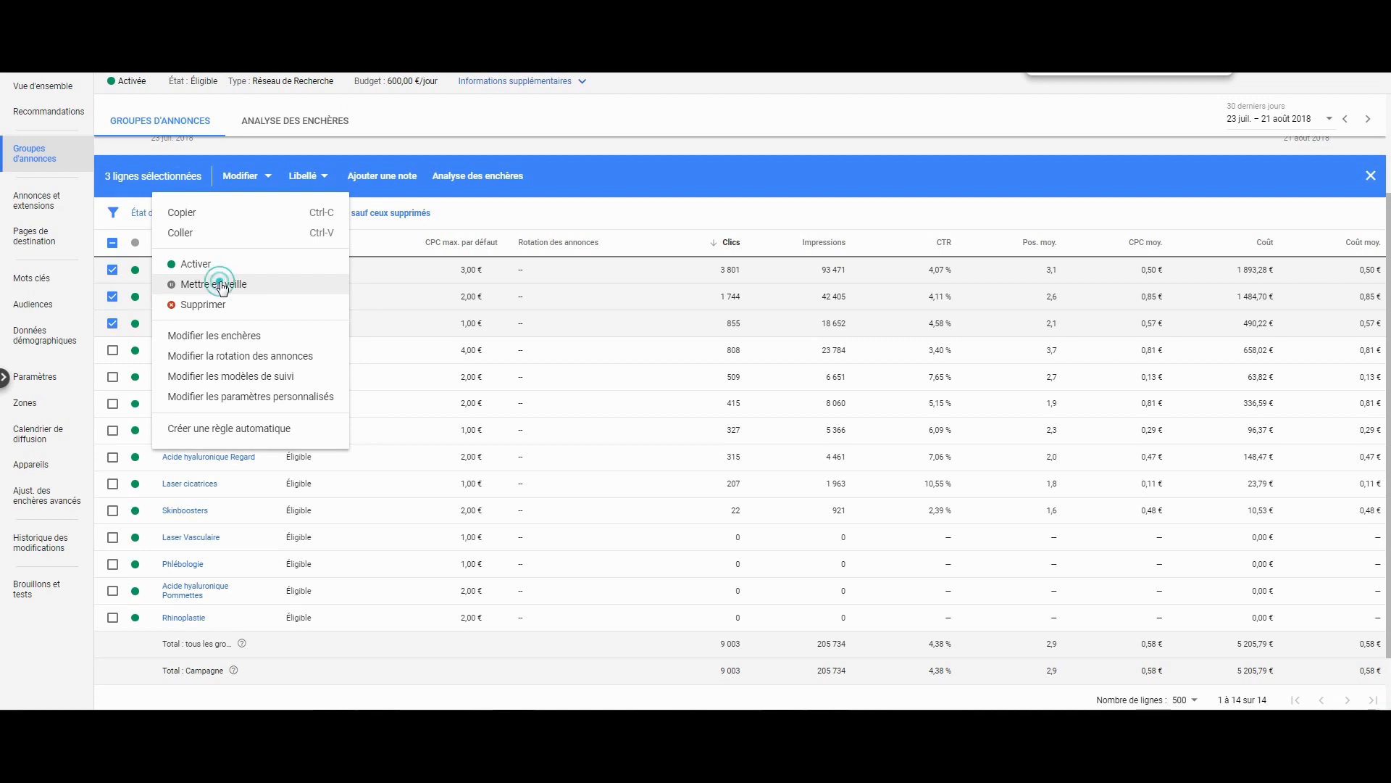
left_click(222, 287)
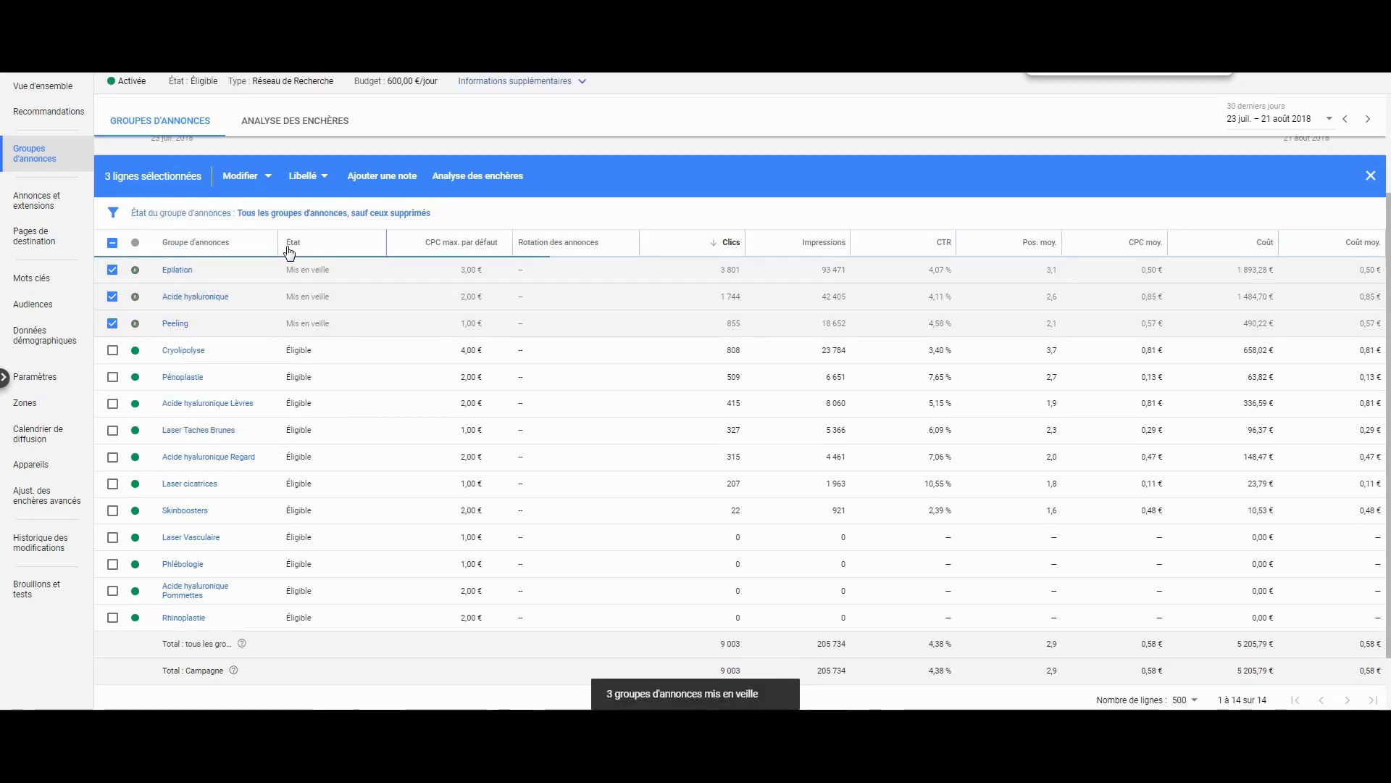
Reactivate the three selected ad groups in bulk
scroll(289, 254, "up", 2)
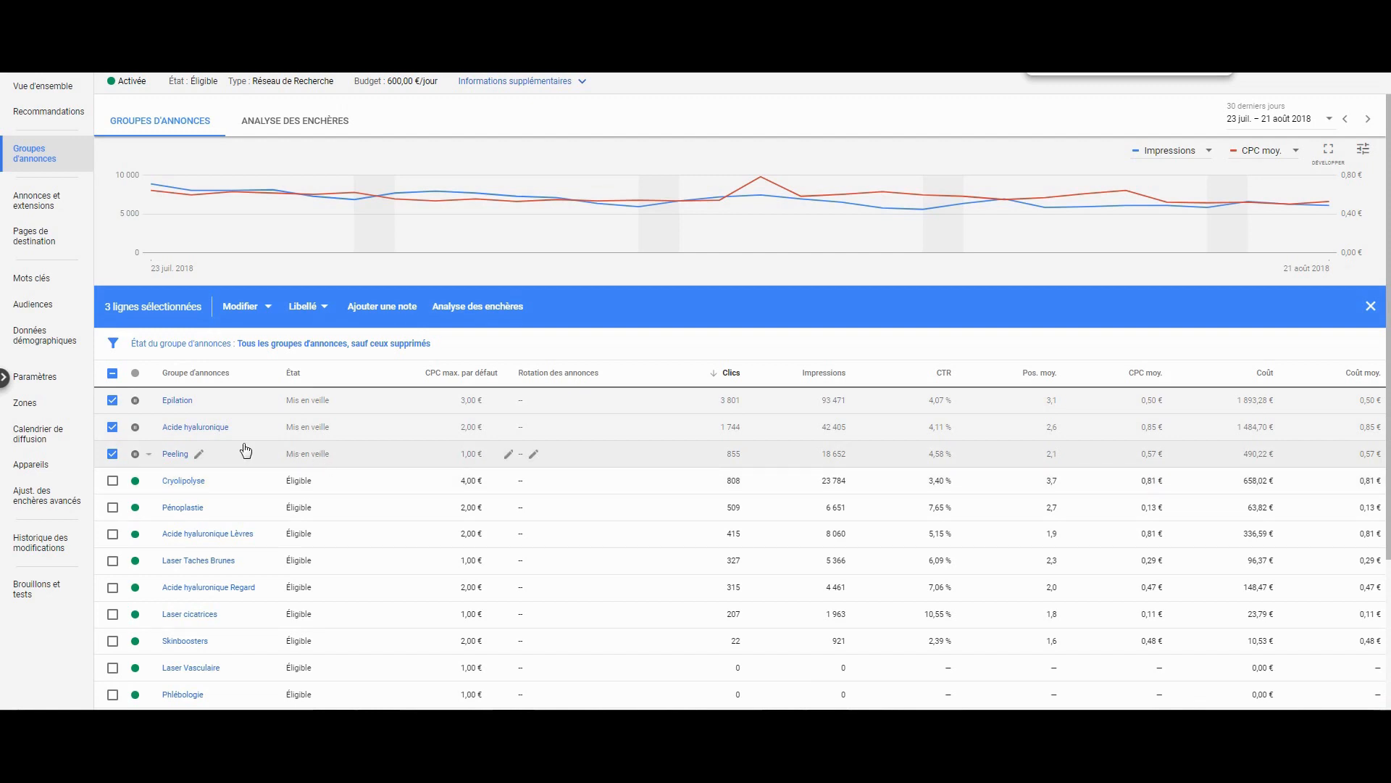
left_click(263, 320)
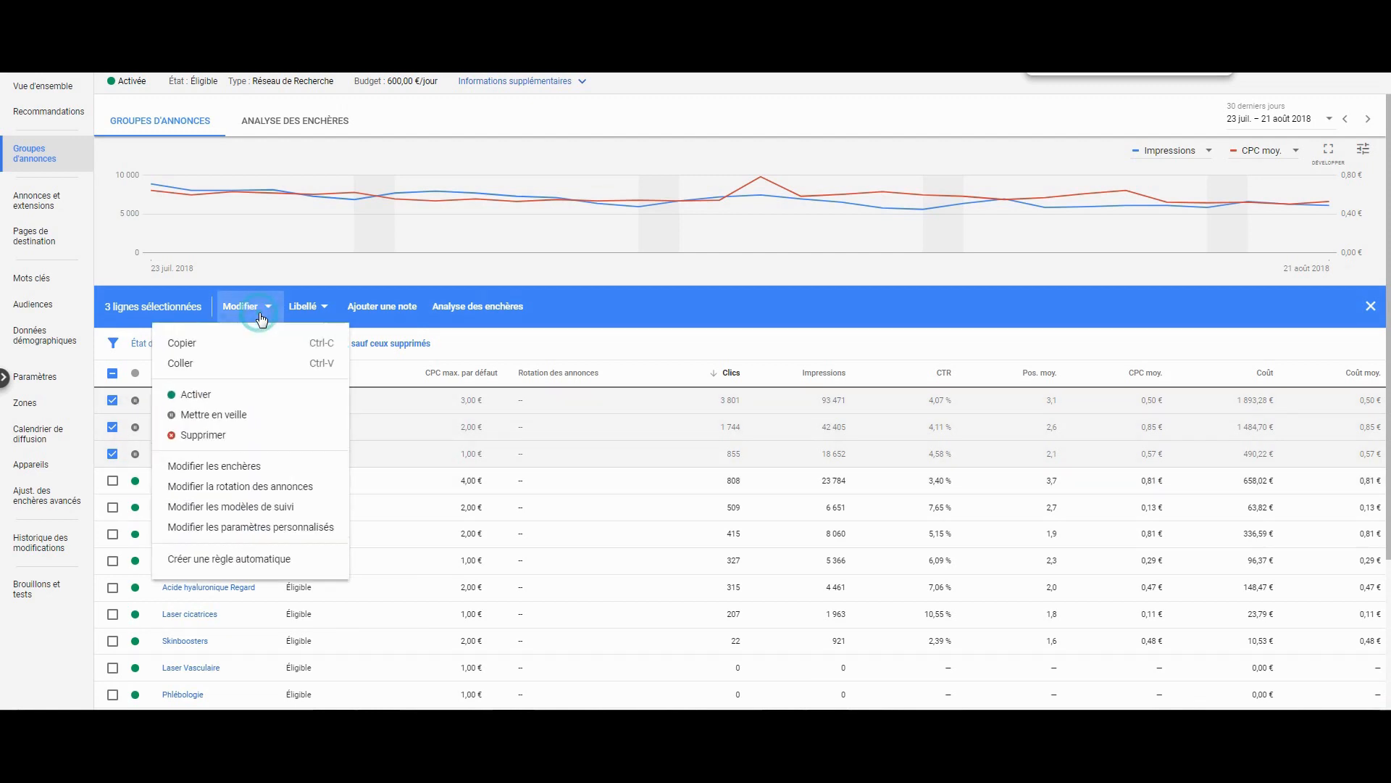
left_click(230, 398)
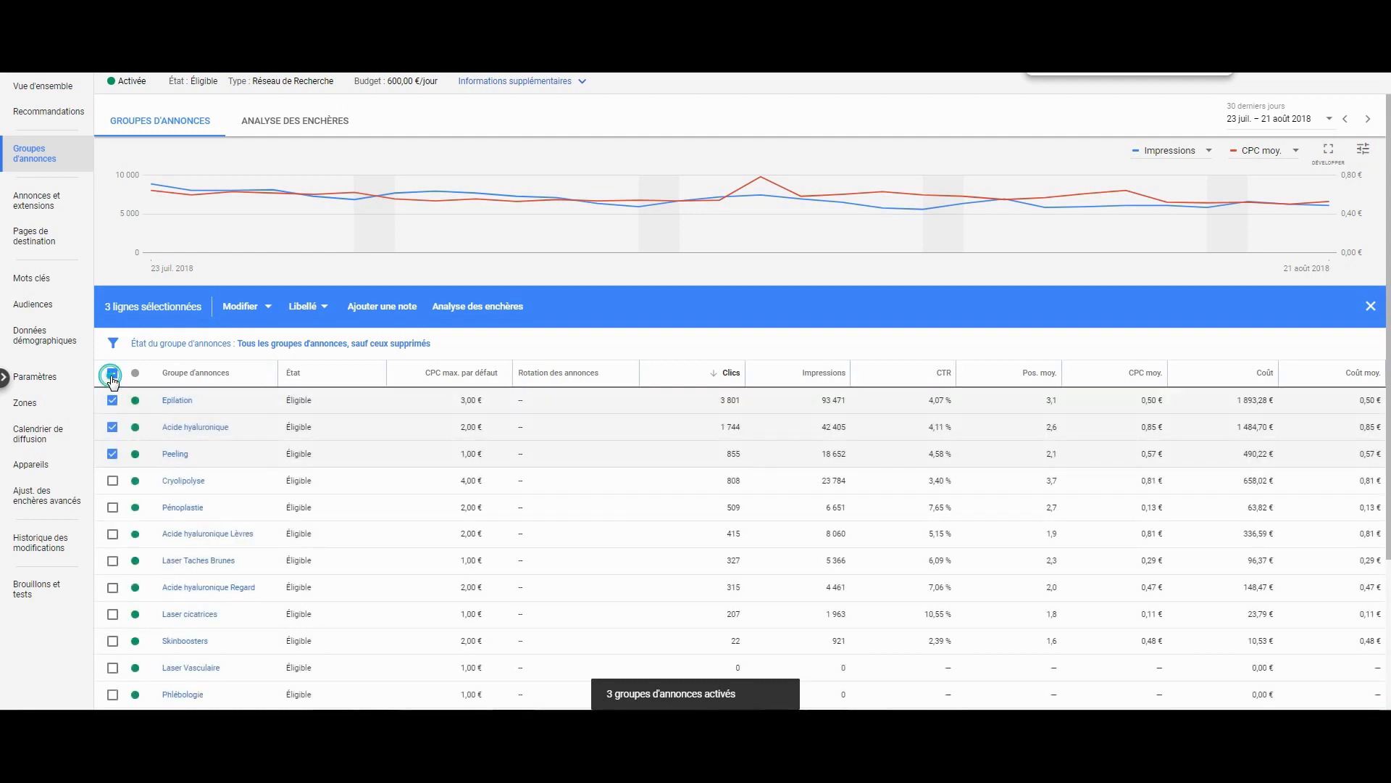
Select all ad groups, view the available bulk edit actions, and clear the selection
left_click(112, 375)
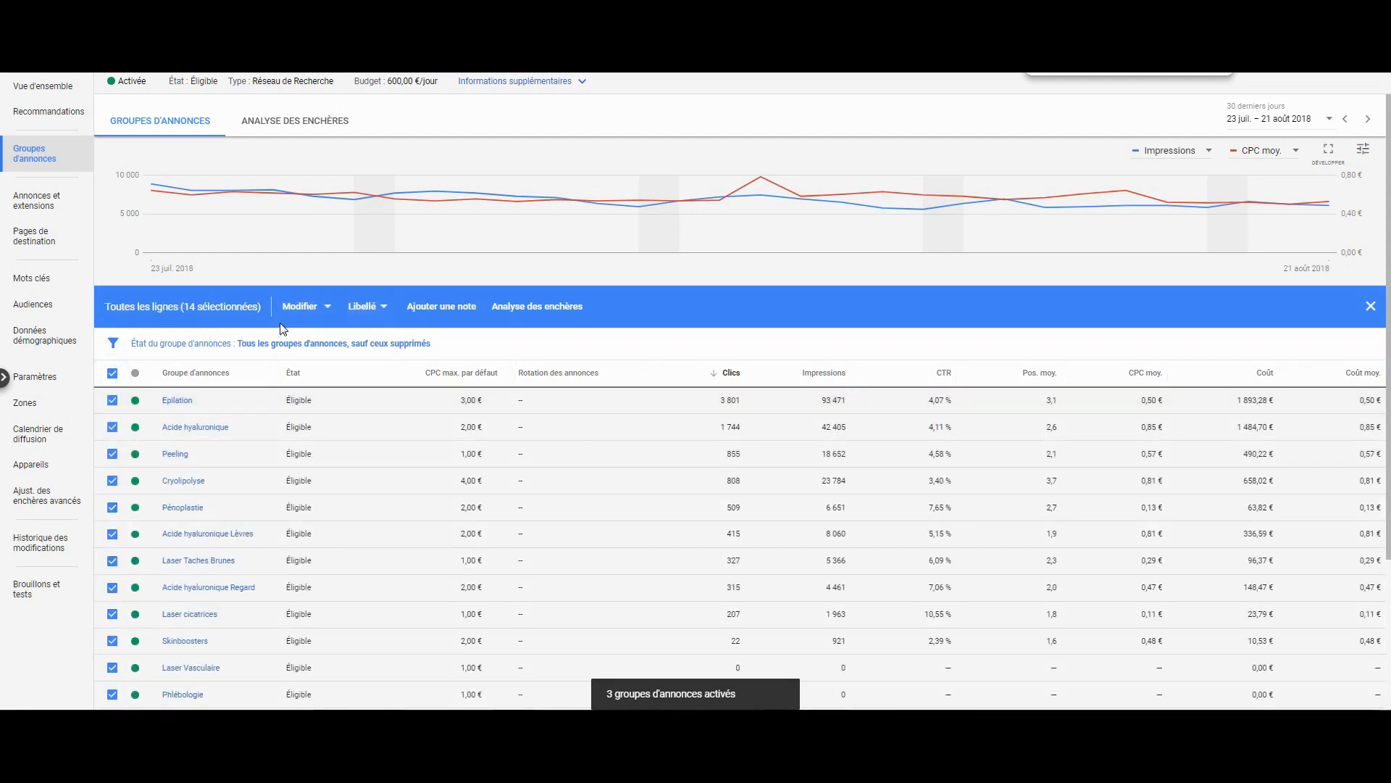
left_click(325, 306)
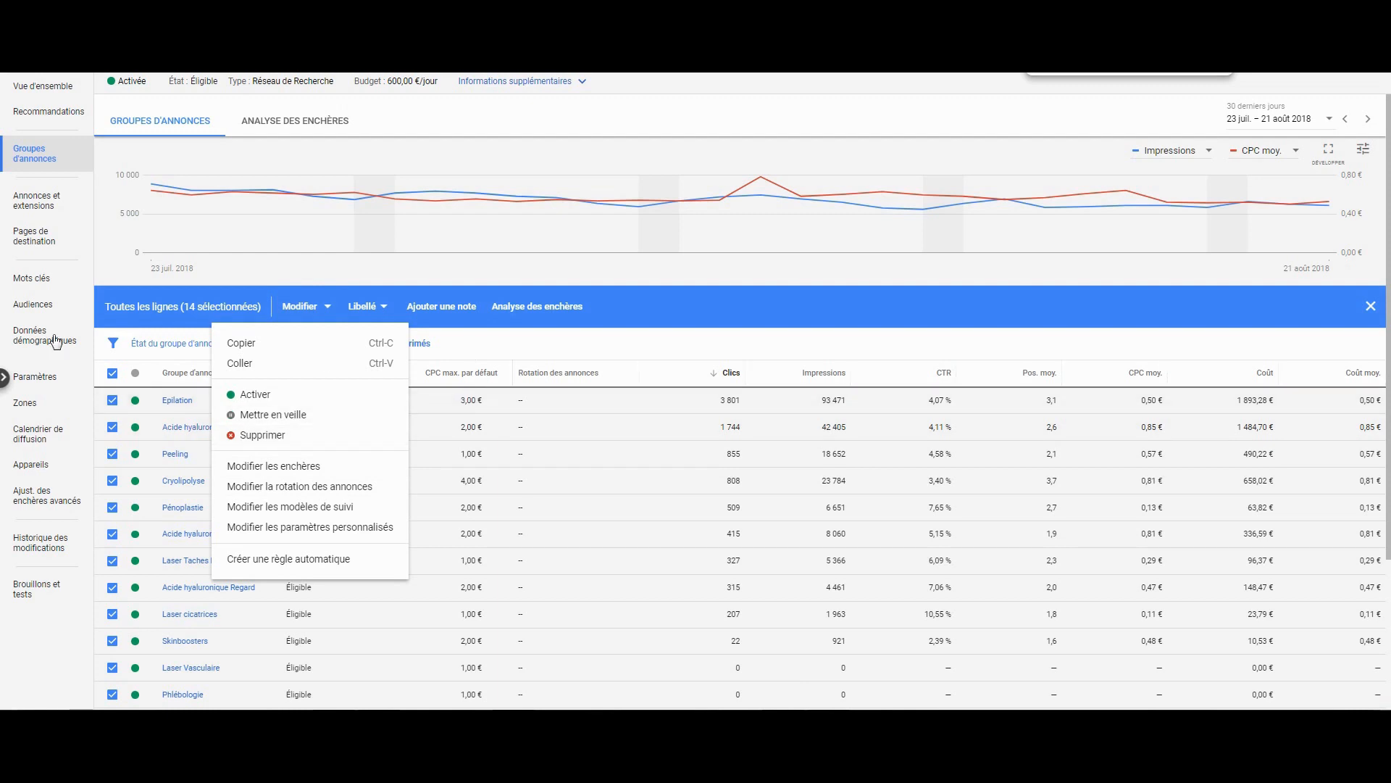
left_click(116, 374)
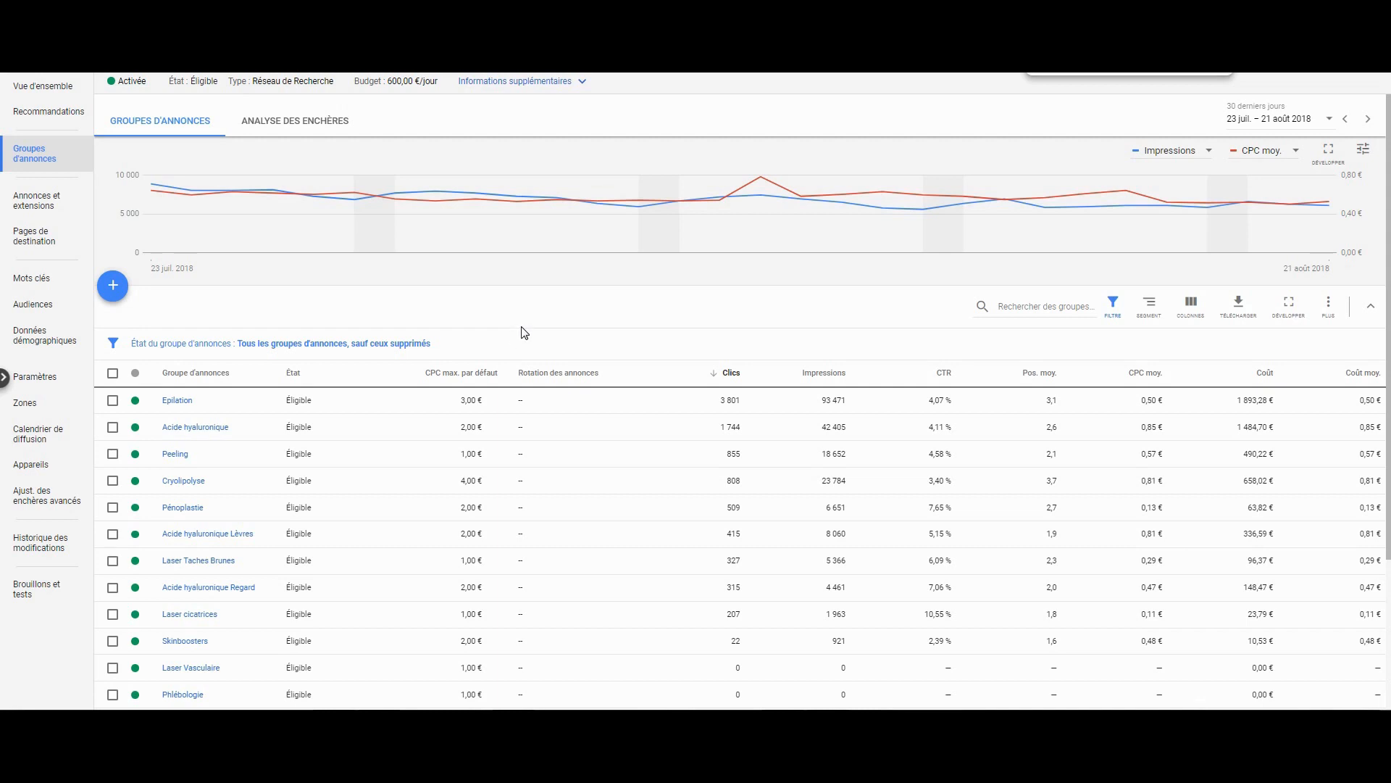
Sort the ad groups by default maximum CPC, descending and ascending, and view the ad rotation options for Peeling without changing them
left_click(475, 372)
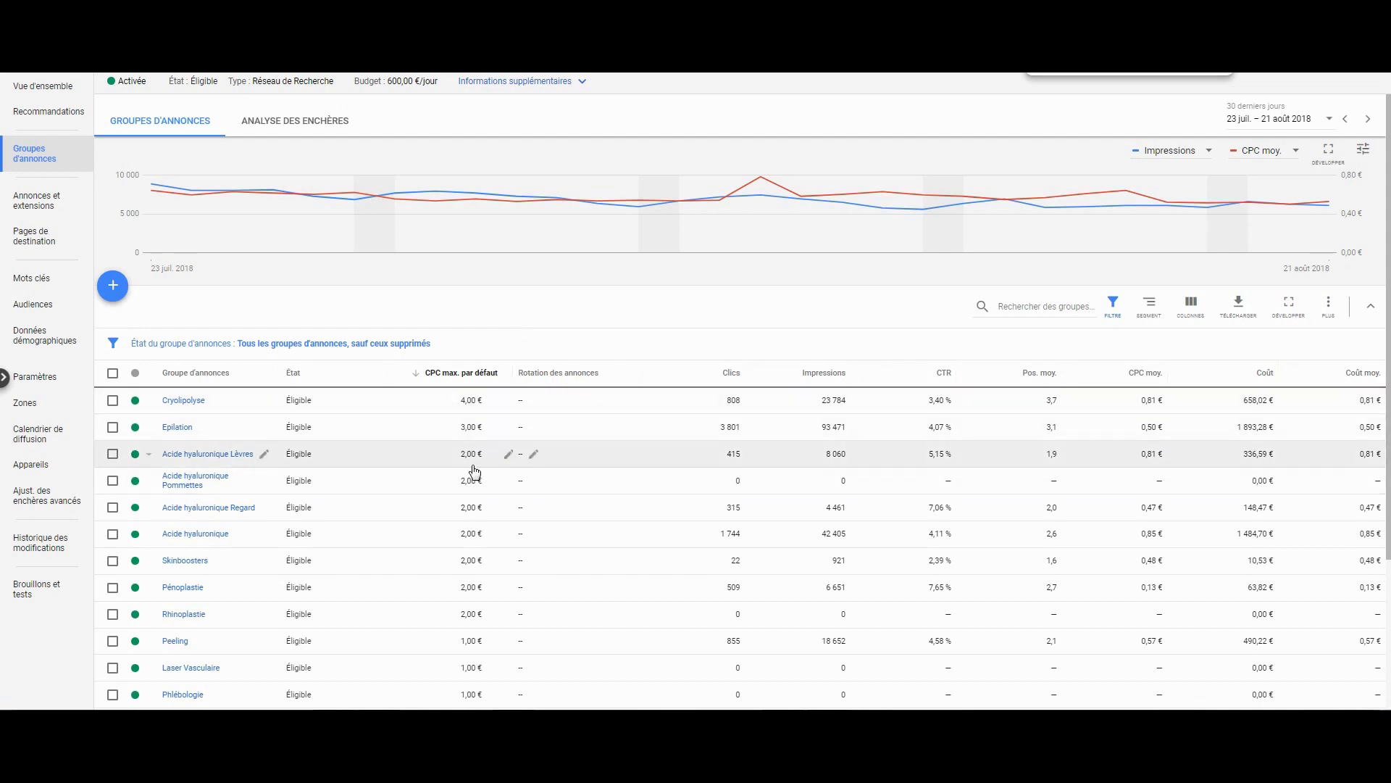
left_click(460, 376)
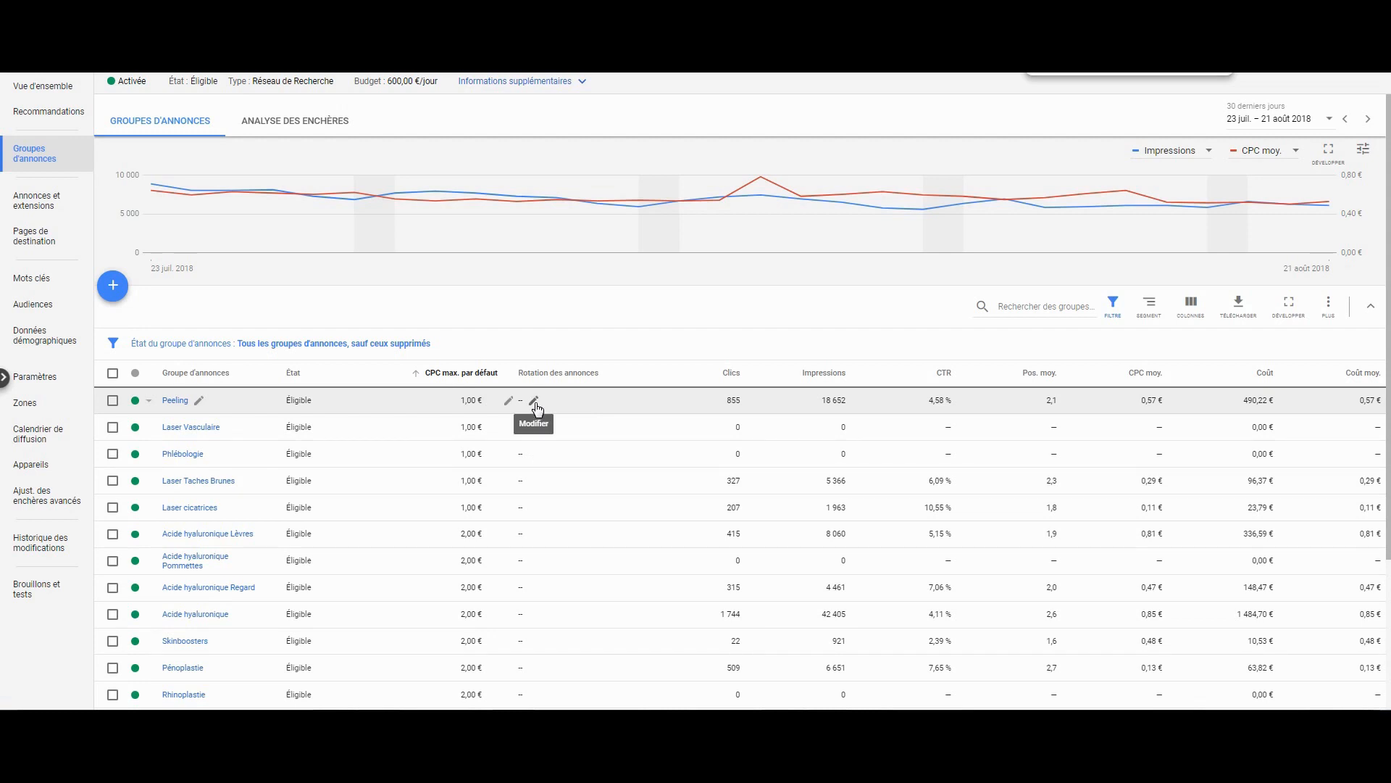
left_click(536, 402)
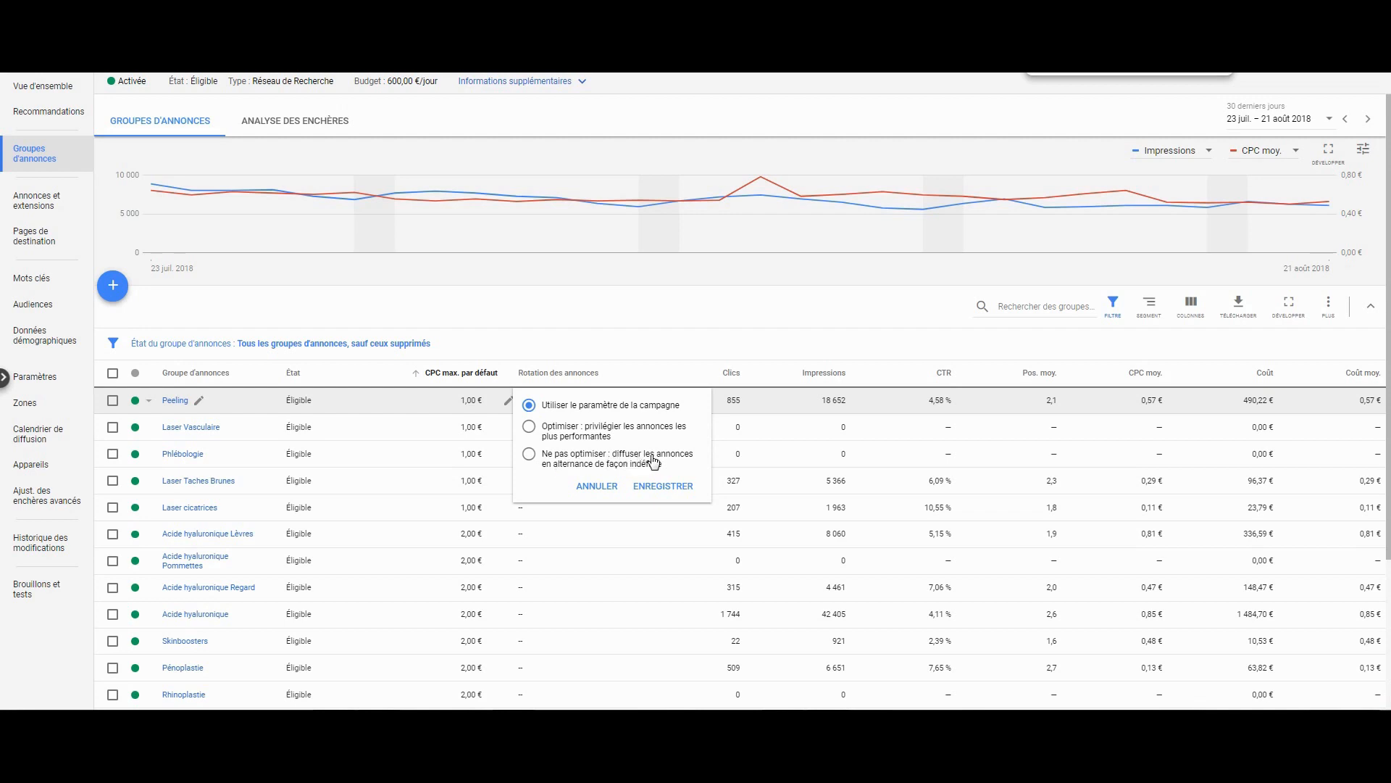
left_click(596, 486)
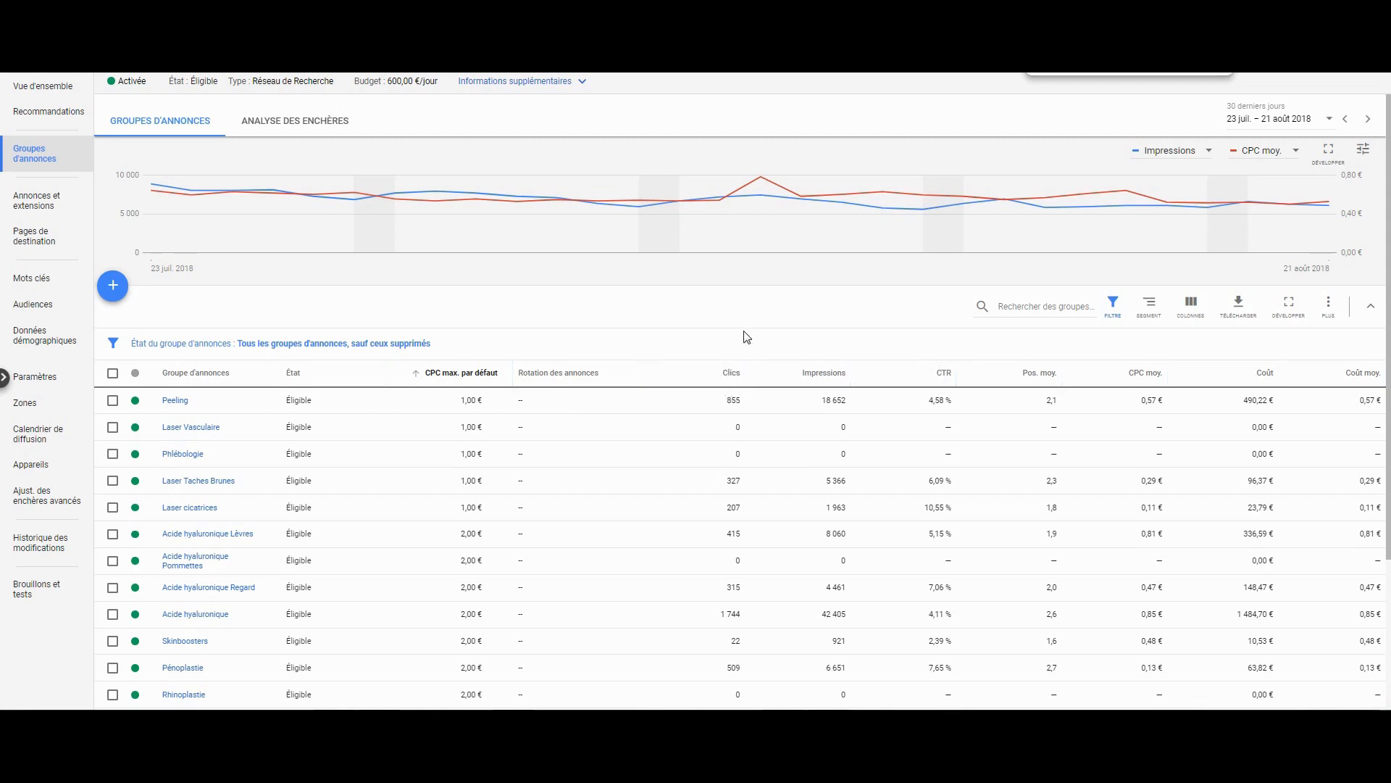
Sort the ad groups by clicks in descending order, followed by impressions in descending and ascending order
left_click(725, 378)
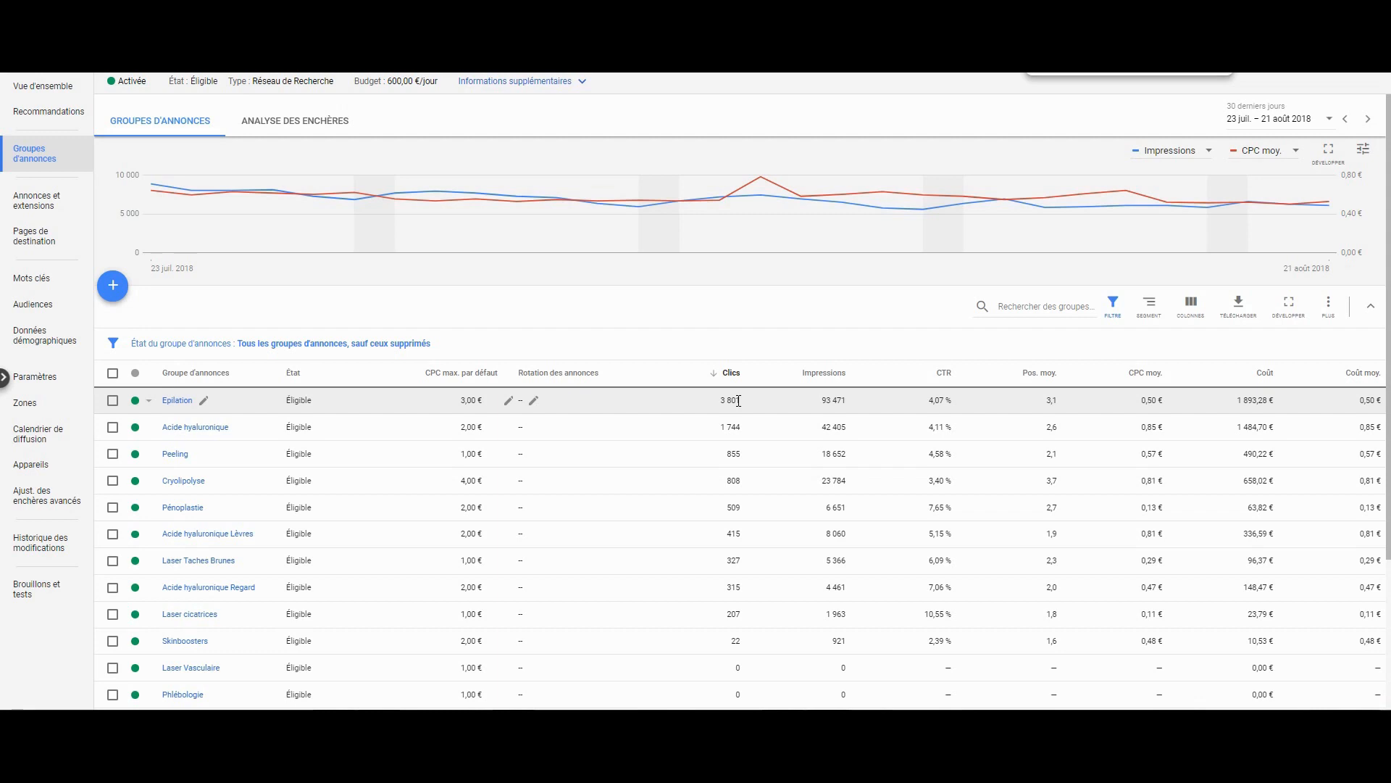
left_click(830, 373)
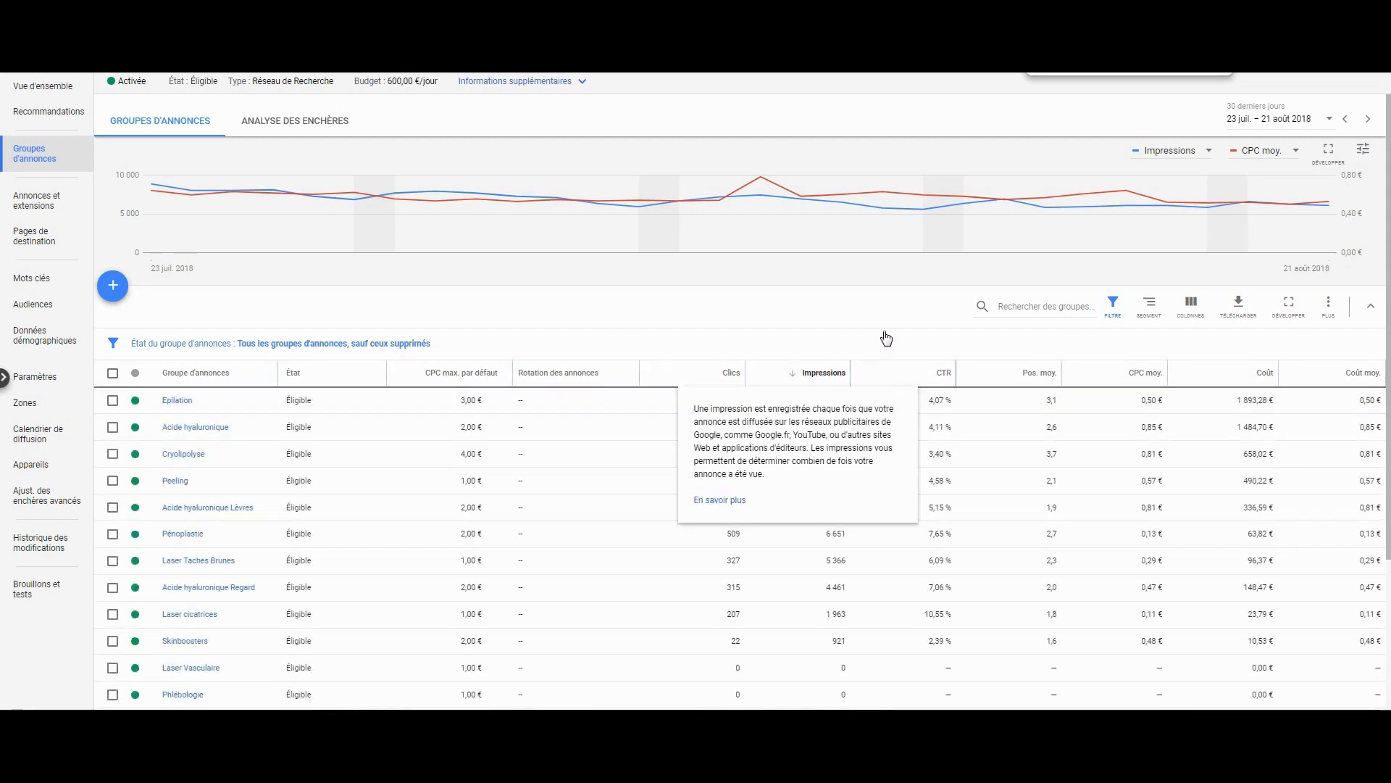
left_click(824, 373)
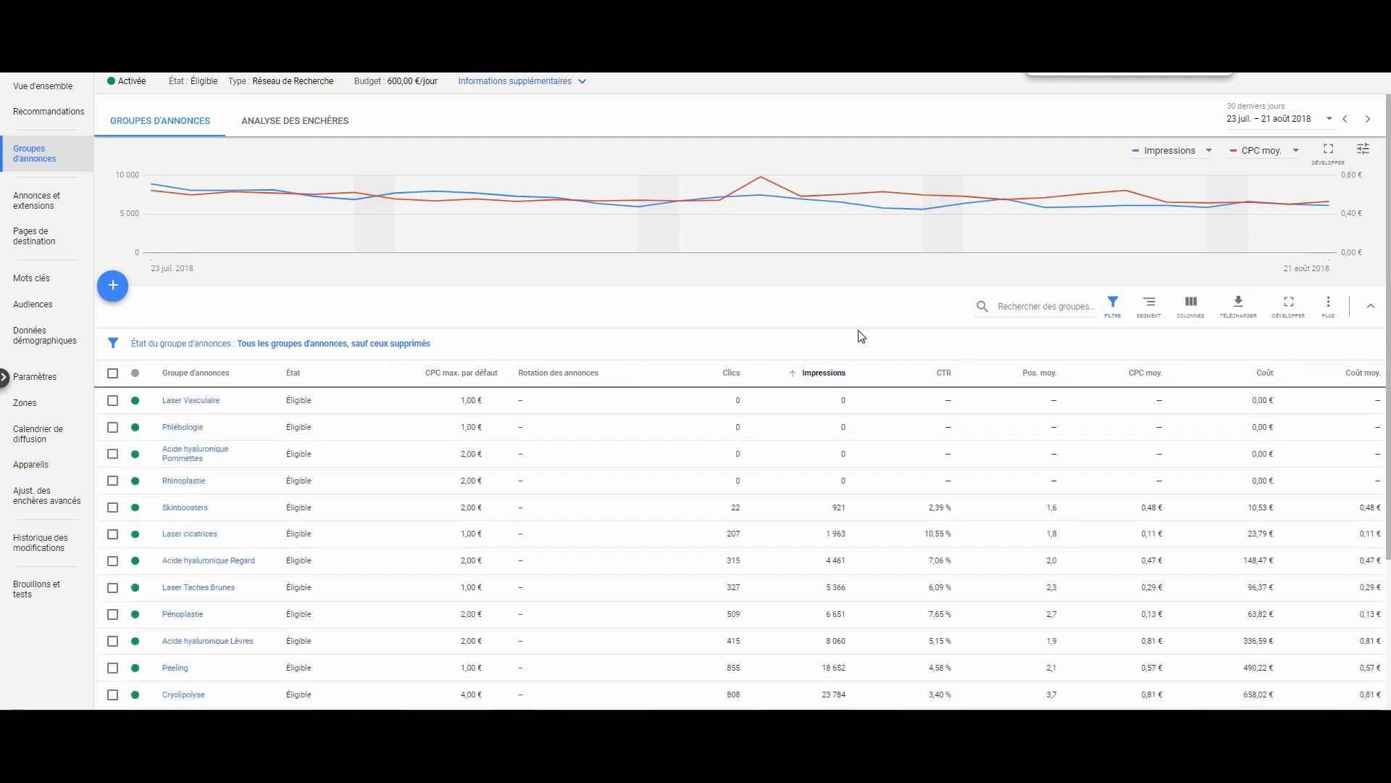
Sort the ad groups by CTR in descending order, and finally by average position in ascending order
left_click(943, 372)
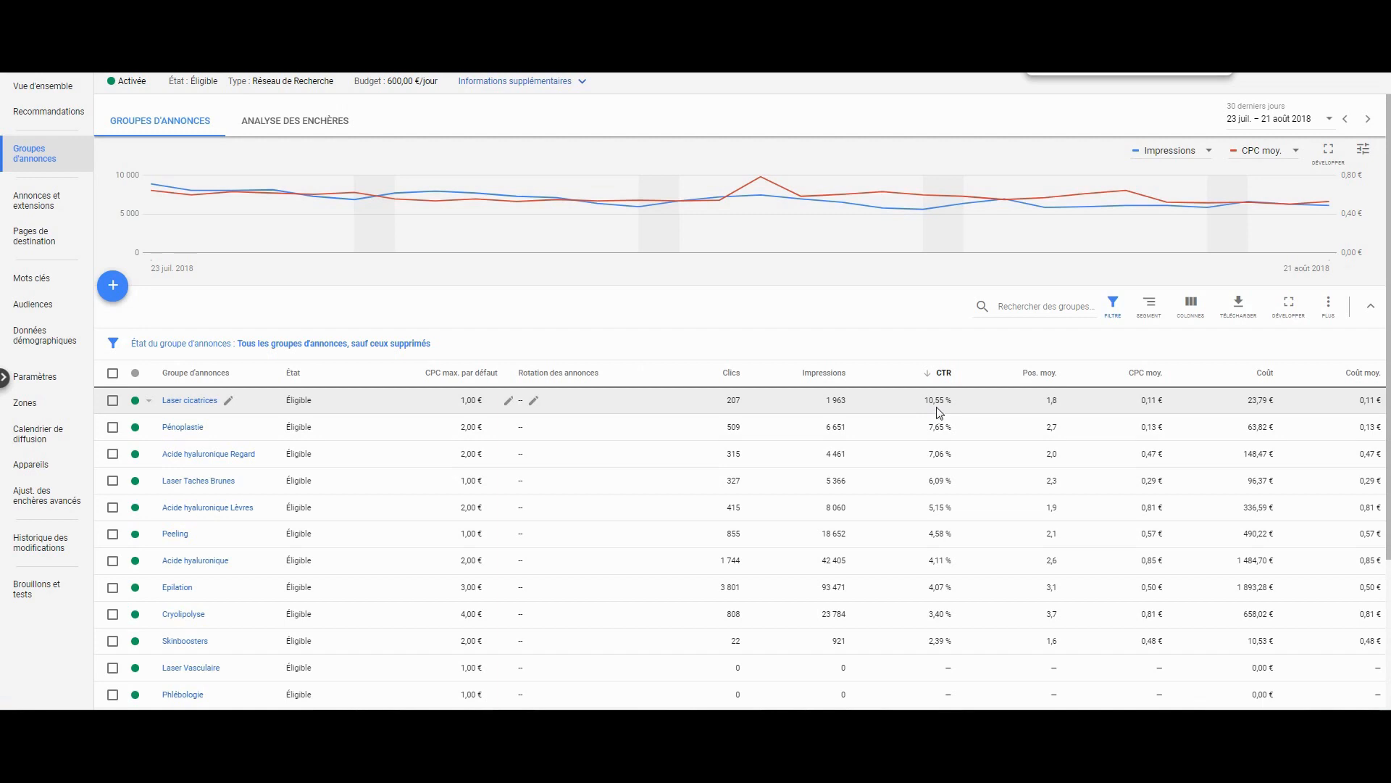
left_click(1042, 373)
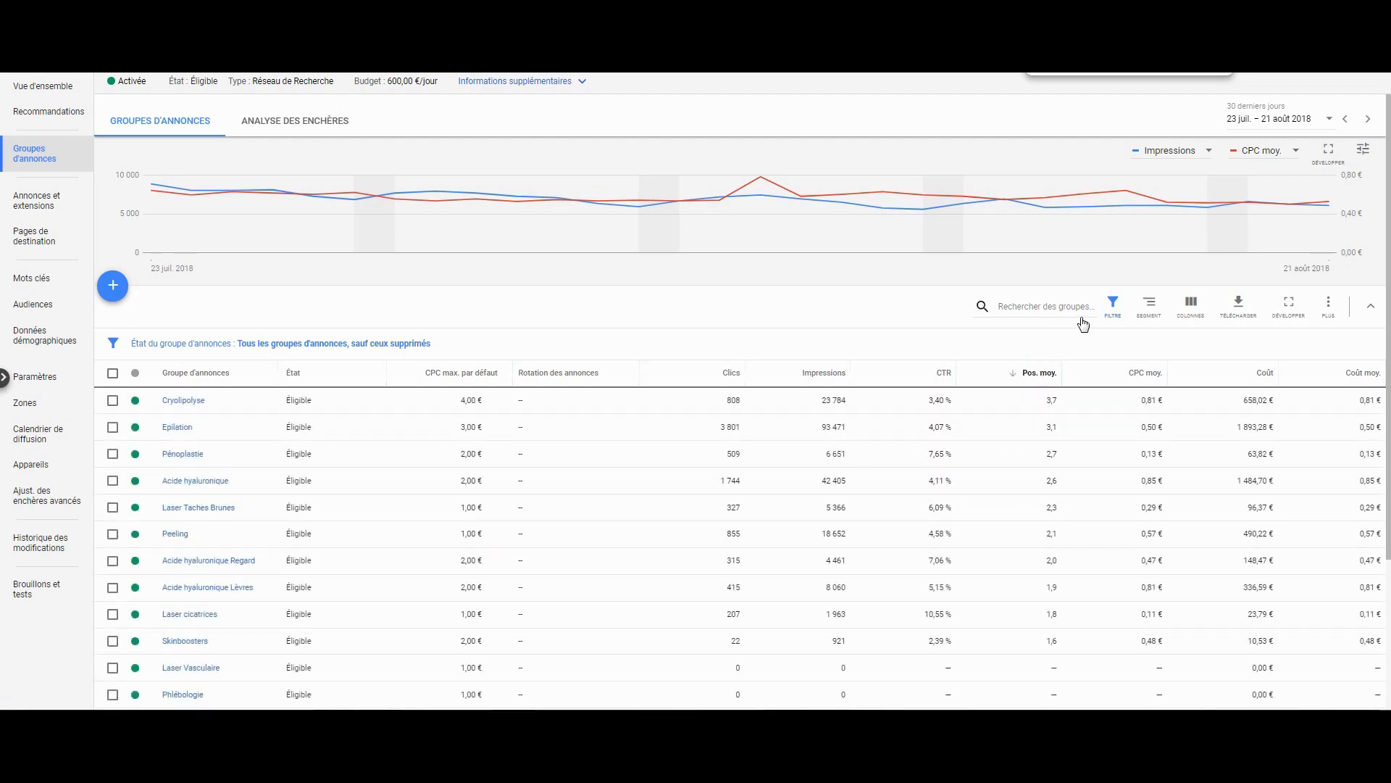
left_click(1048, 374)
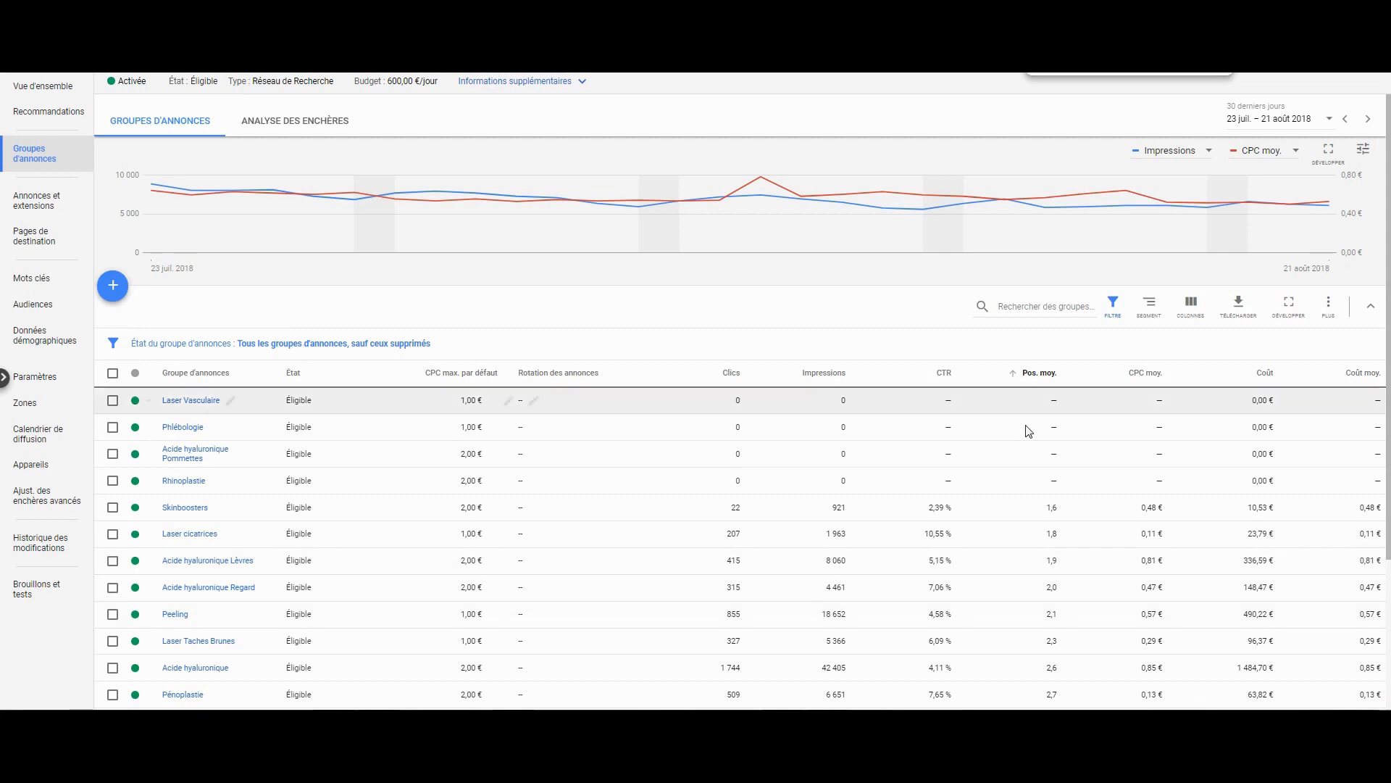
Move the Coût column directly after Rotation des annonces in the table's column layout and apply the change
scroll(451, 589, "down", 1)
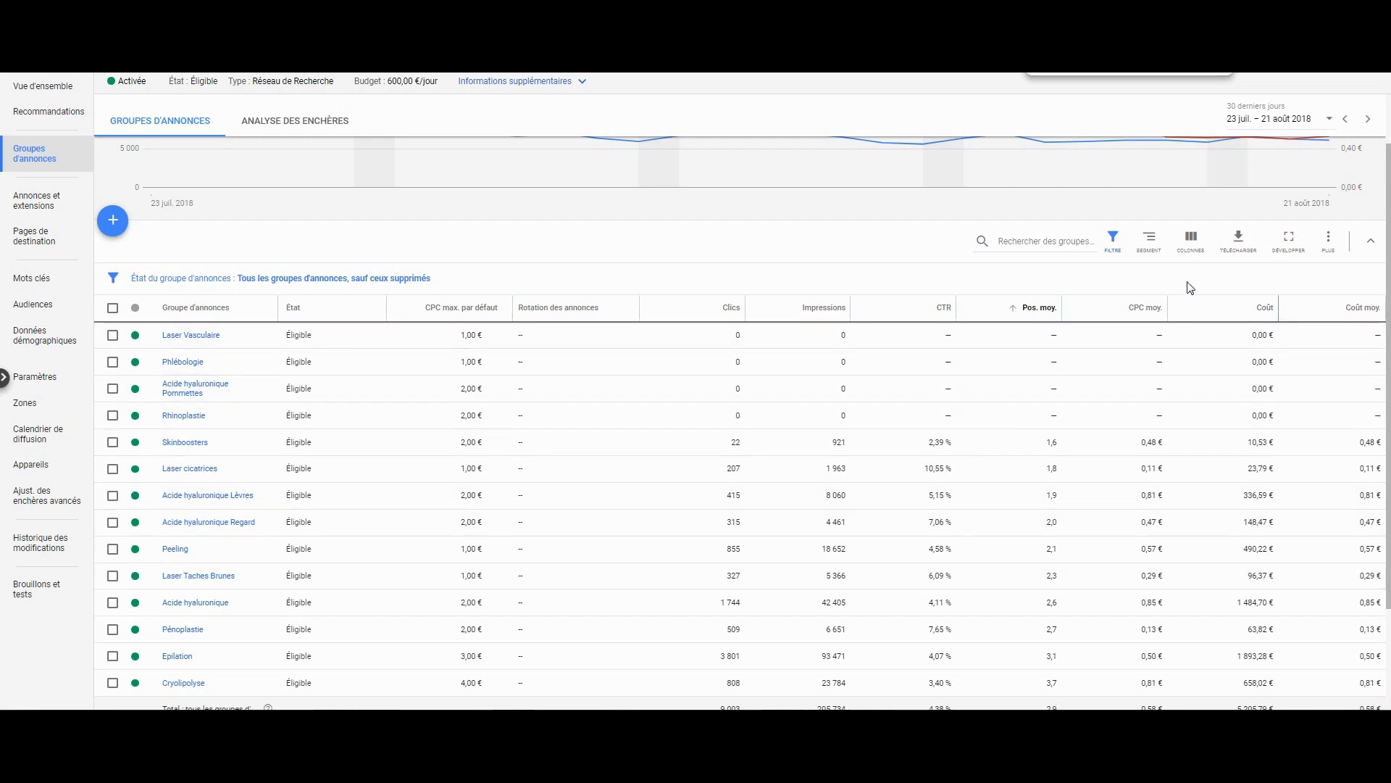
left_click(1196, 250)
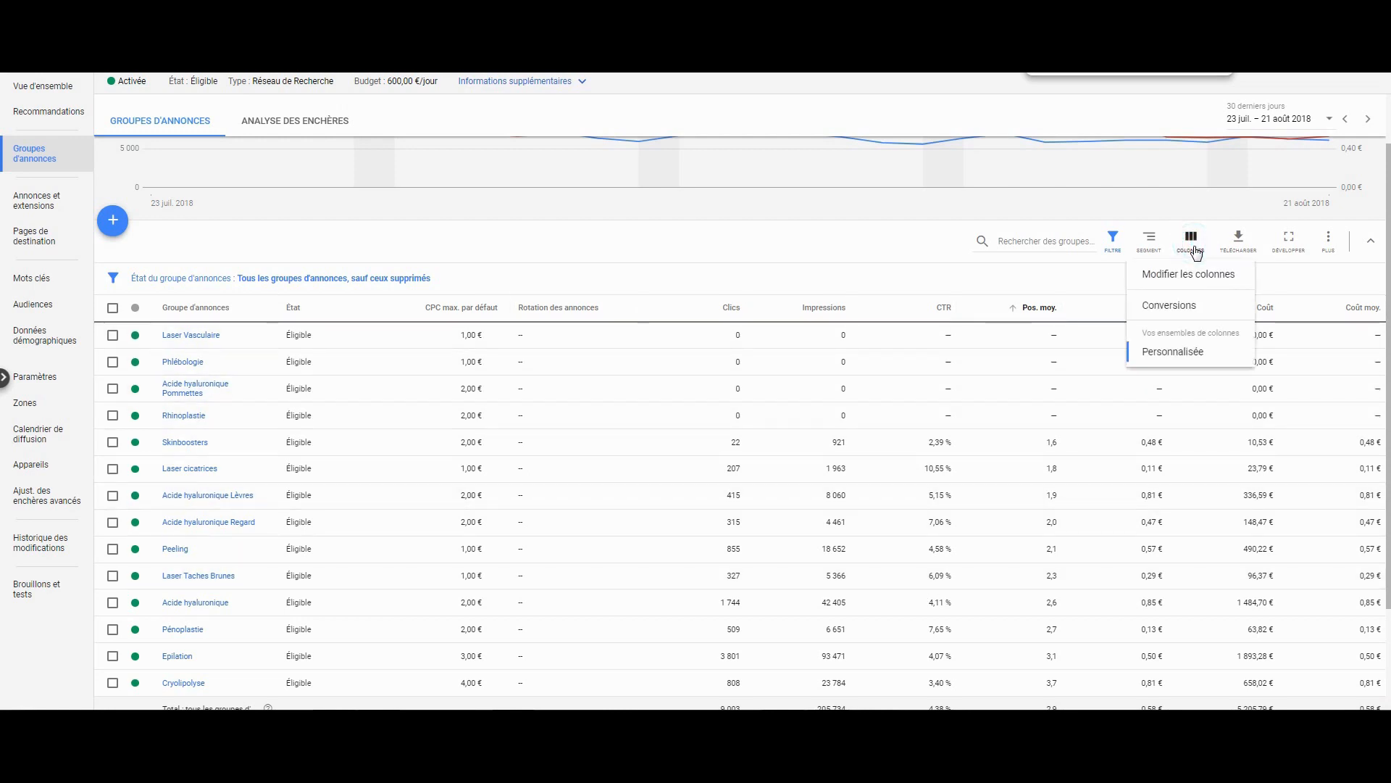
left_click(1196, 282)
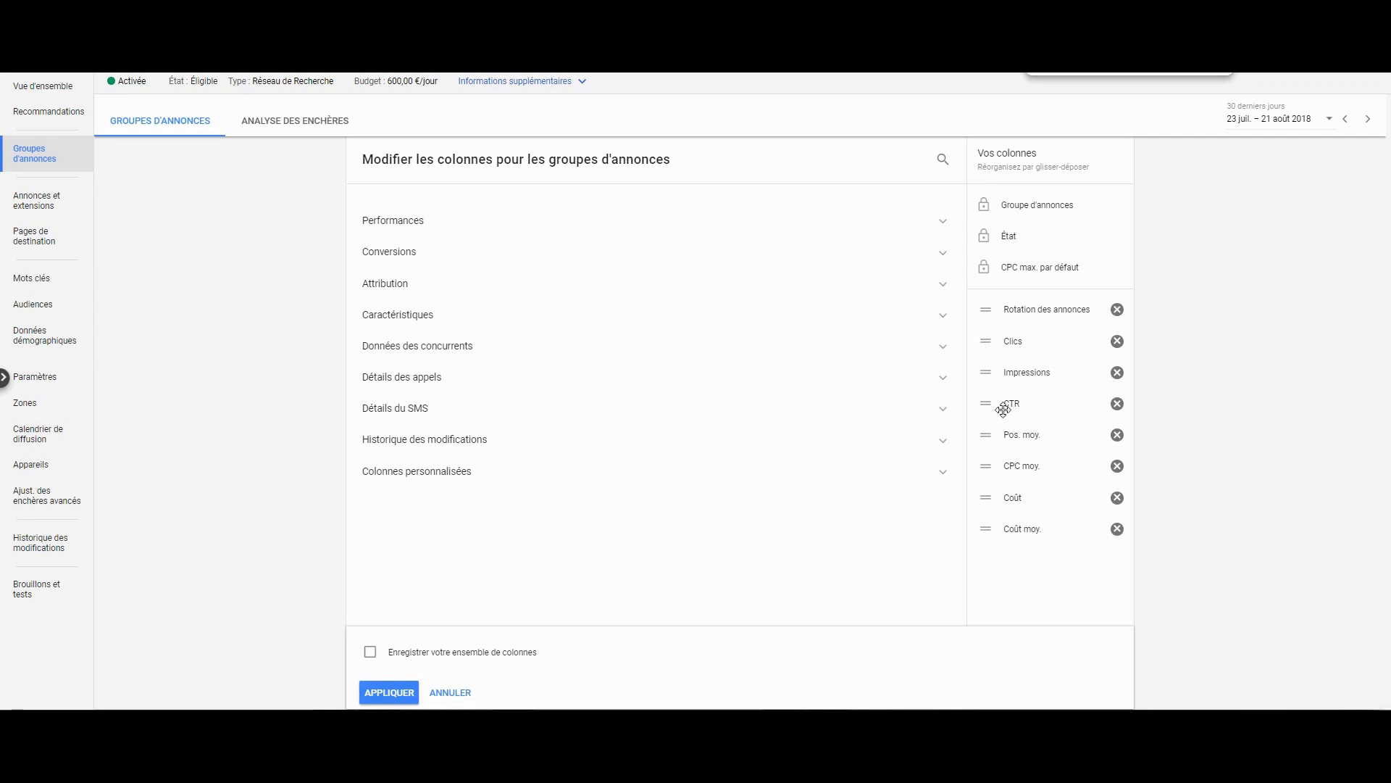
left_click_drag(997, 498, 998, 335)
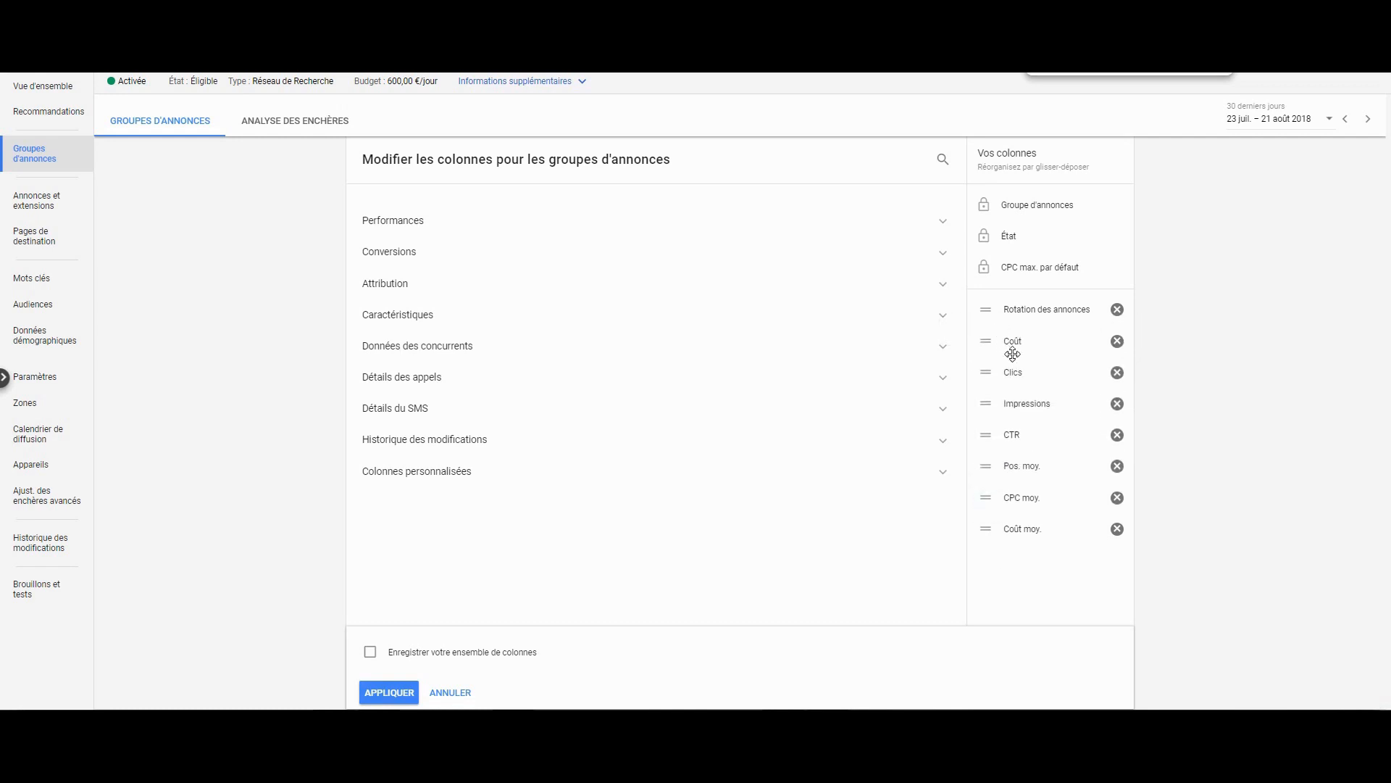
left_click(384, 694)
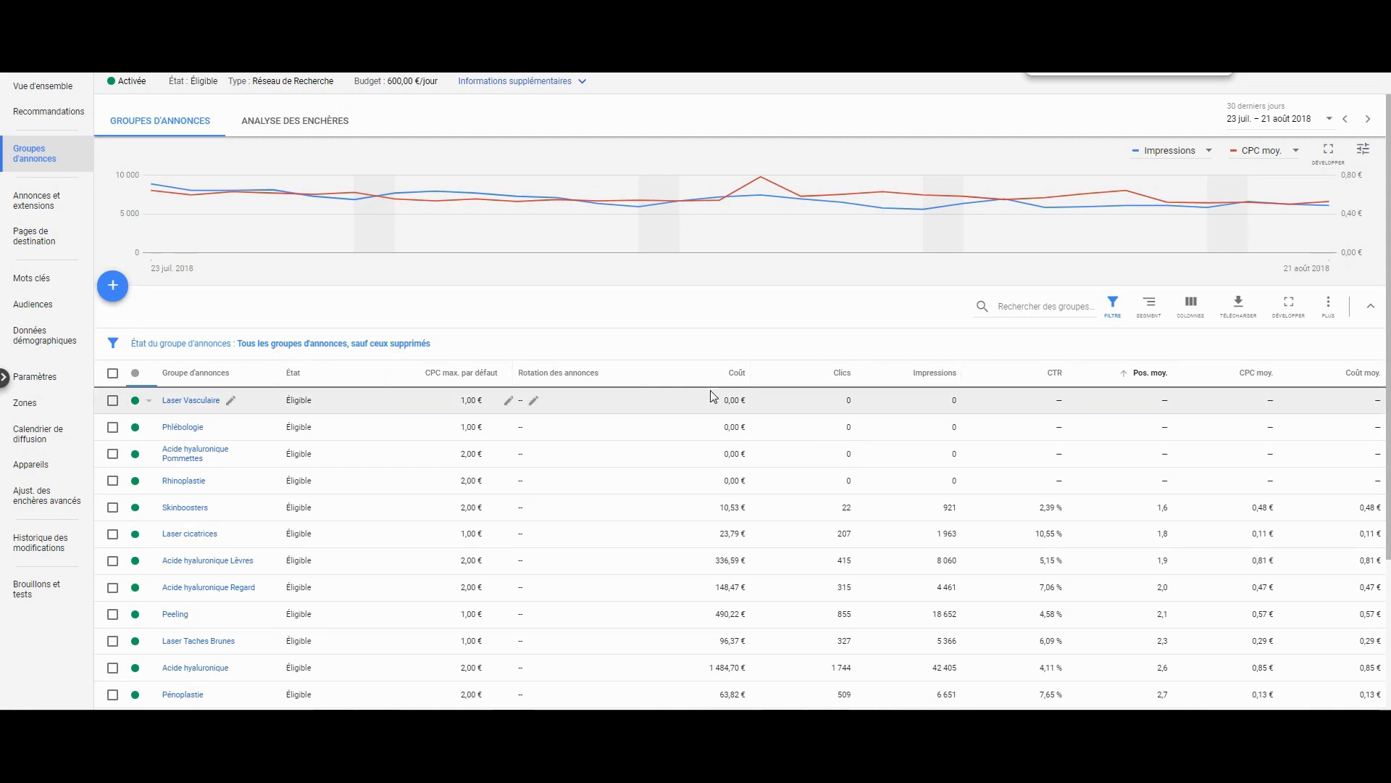
Replace the Coût moy. column with Taux d'interaction and Interactions, and sort the ad groups by Taux d'interaction in descending order
mouse_move(675, 380)
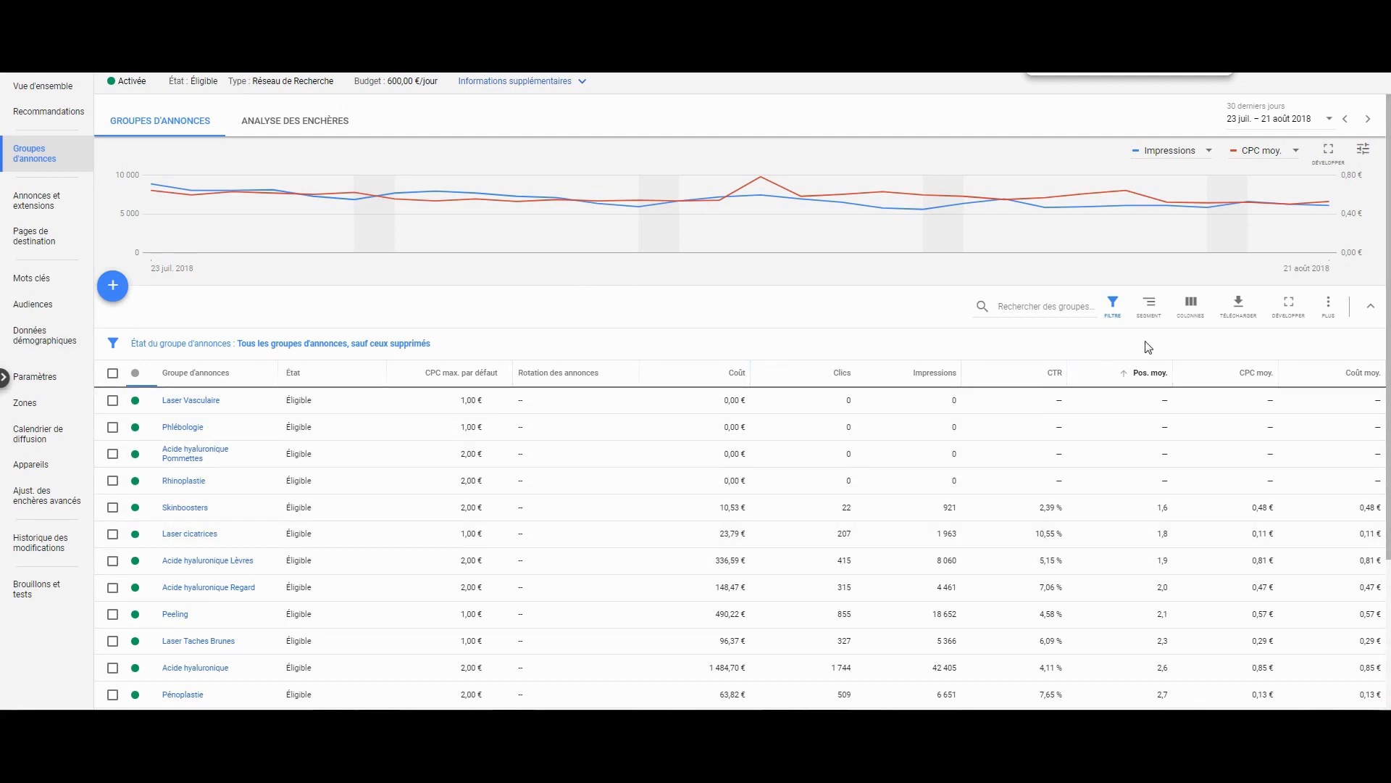
left_click(1190, 304)
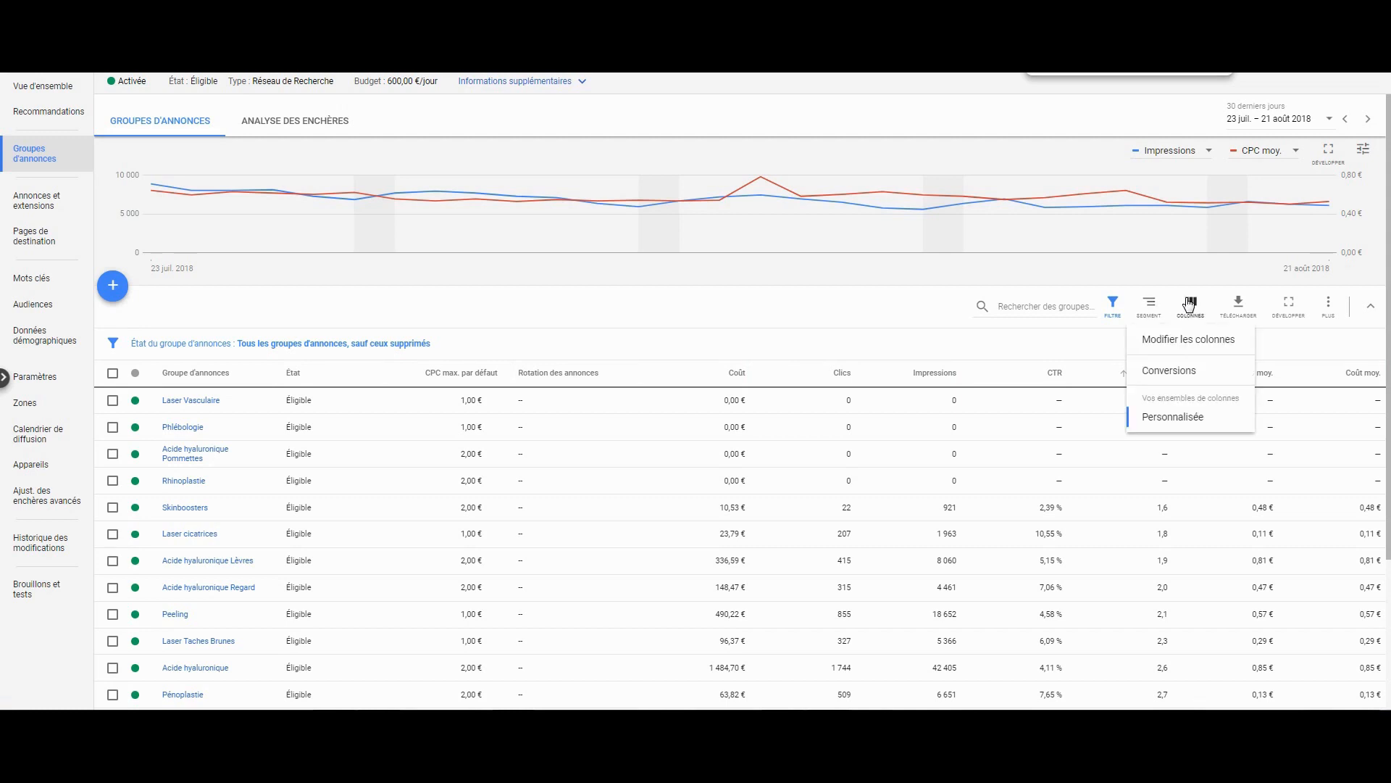
left_click(1199, 346)
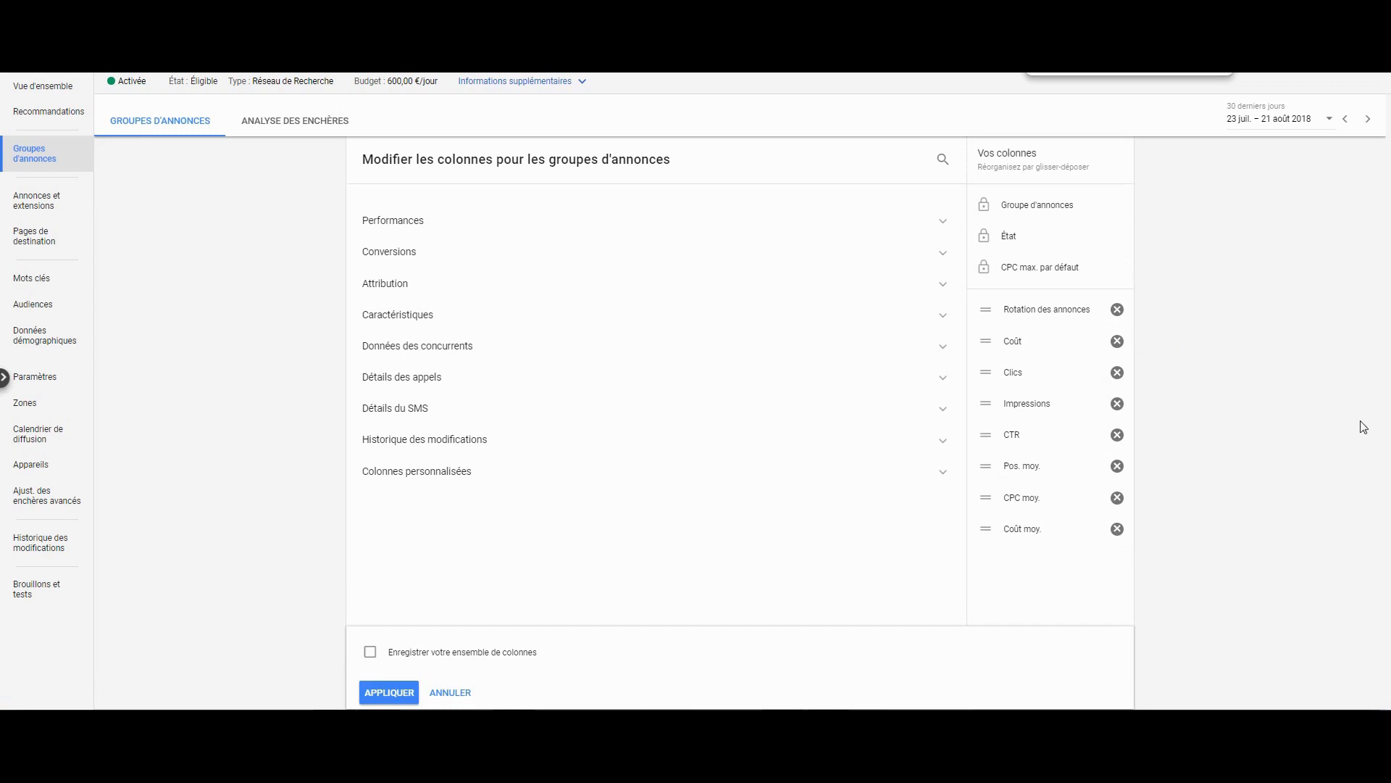
left_click(942, 225)
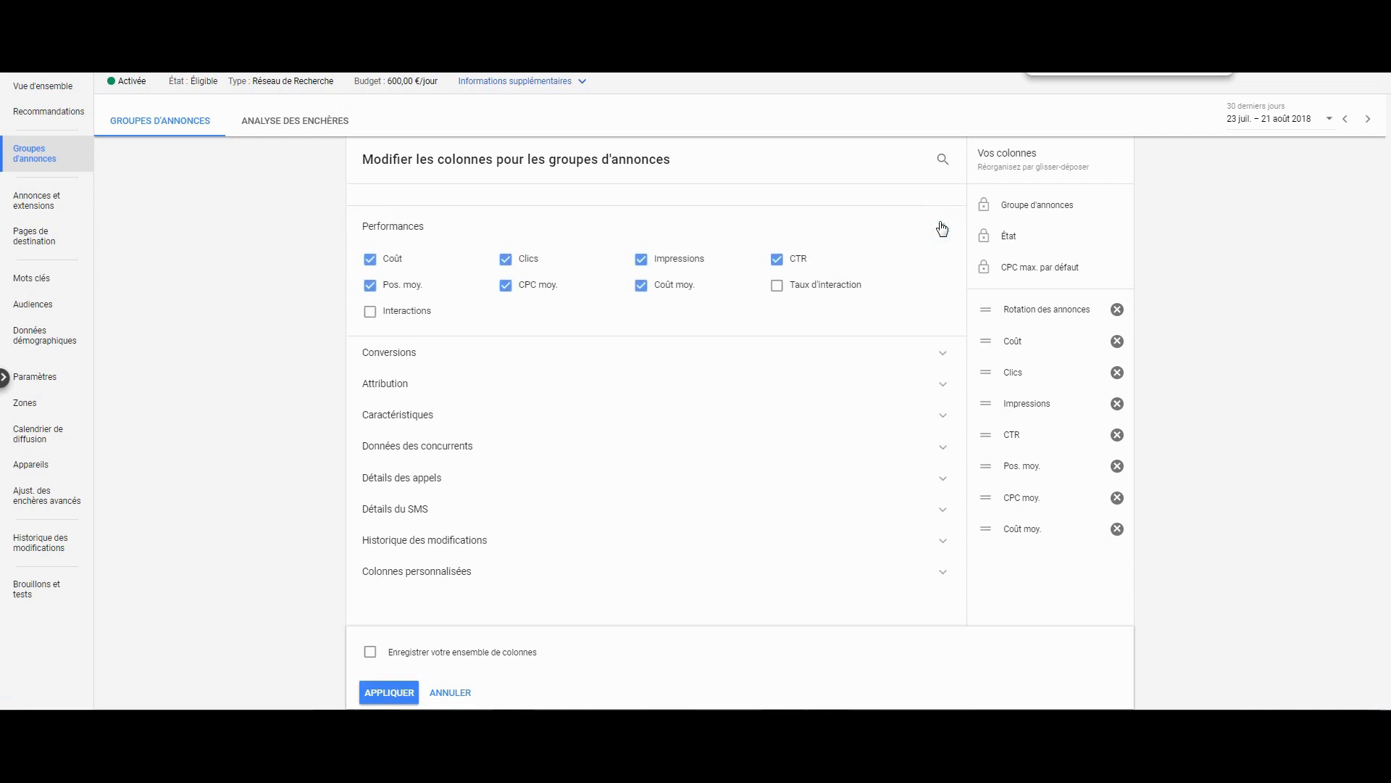
left_click(642, 287)
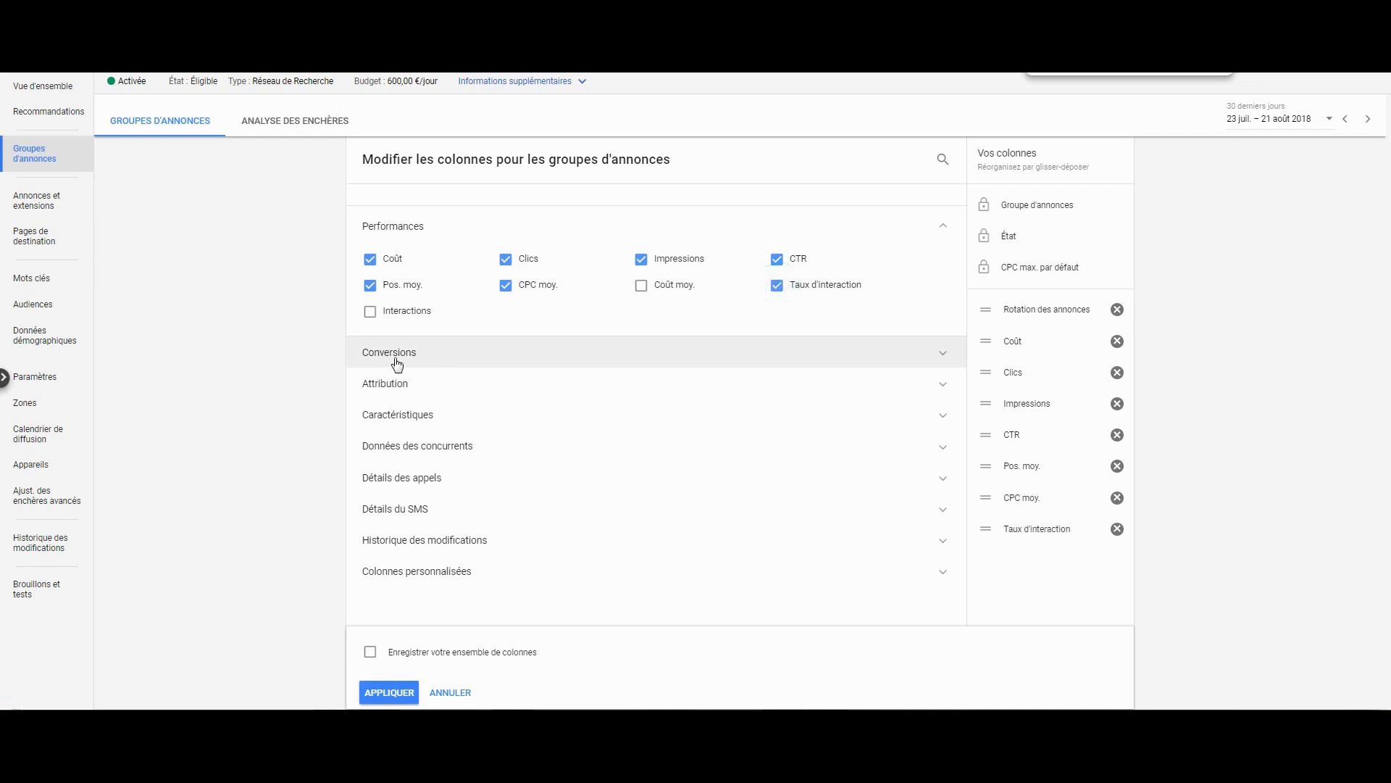
left_click(403, 313)
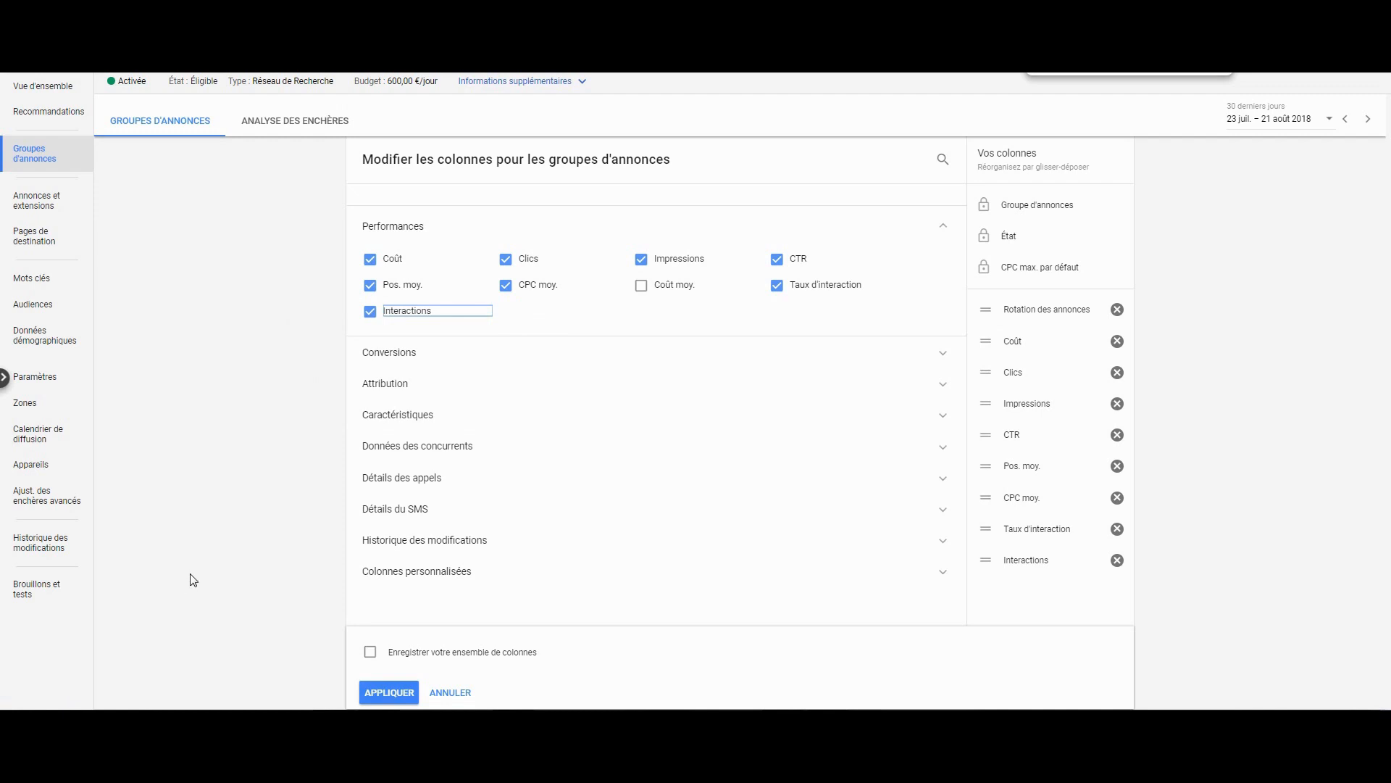
left_click(405, 694)
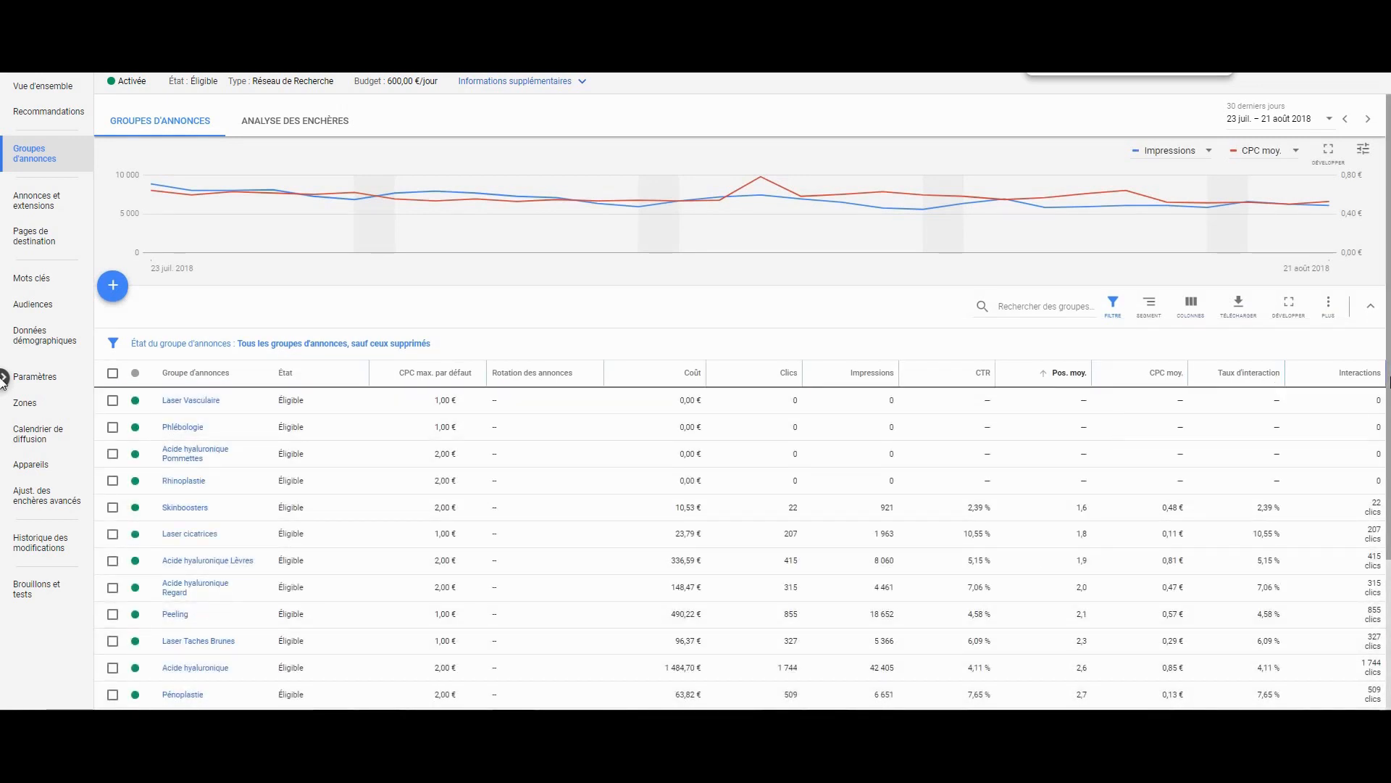
left_click(1242, 377)
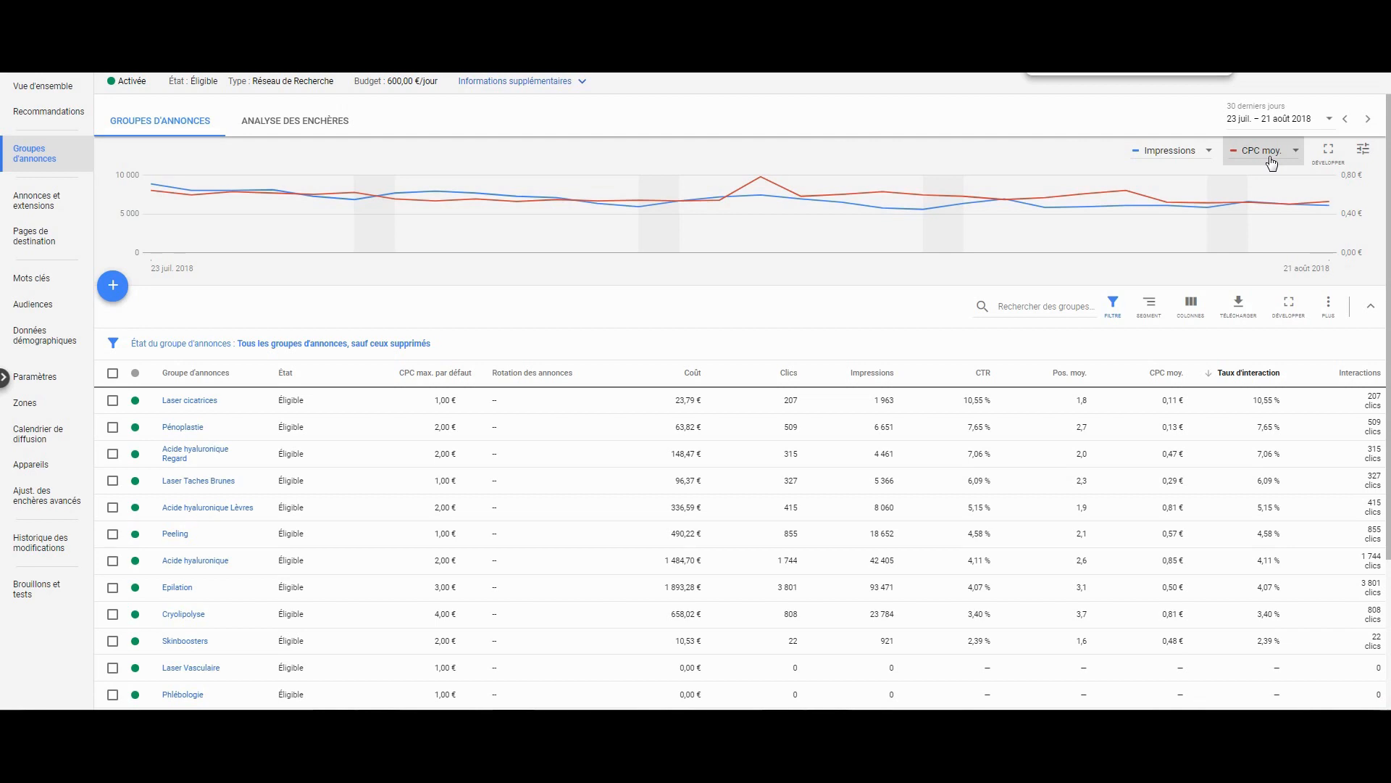
Set the performance chart to compare Clics as the first metric with Impressions as the second
left_click(1207, 153)
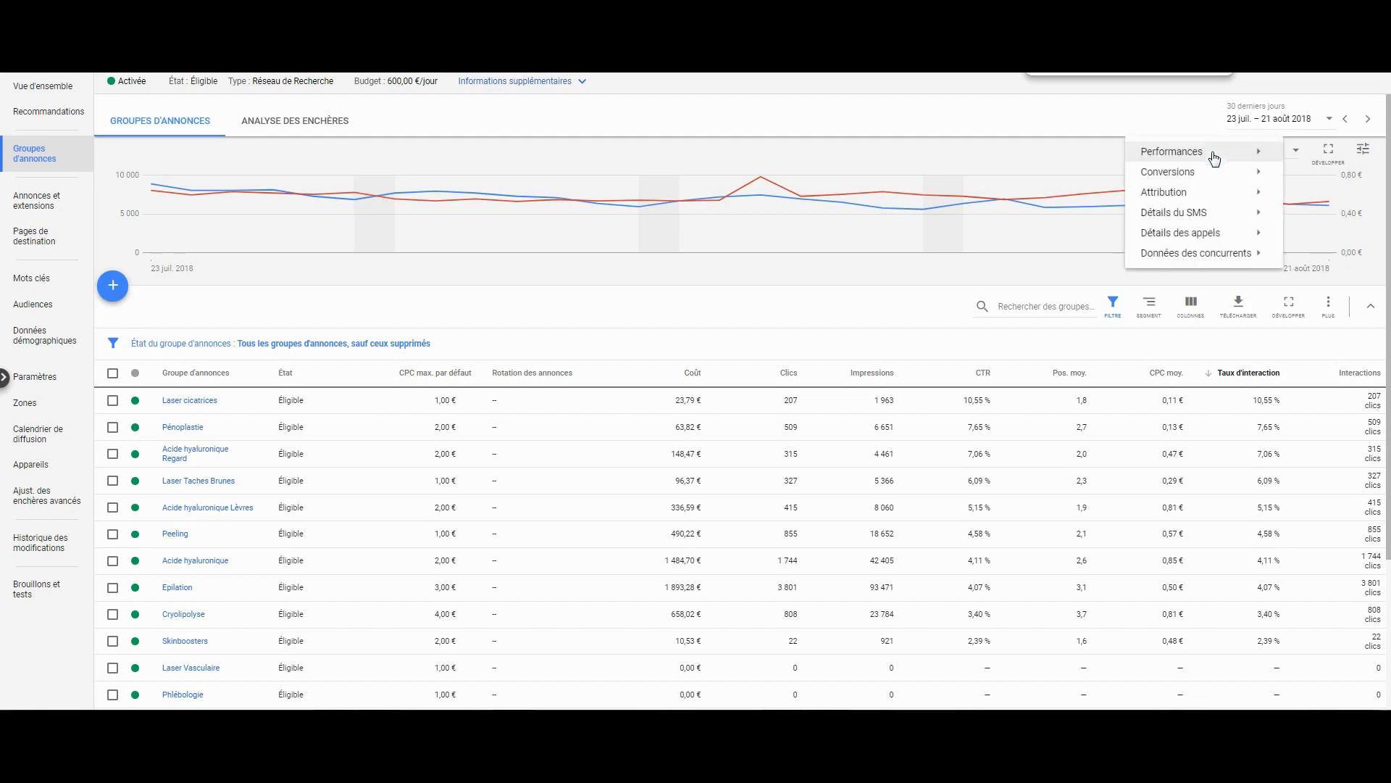
mouse_move(1203, 156)
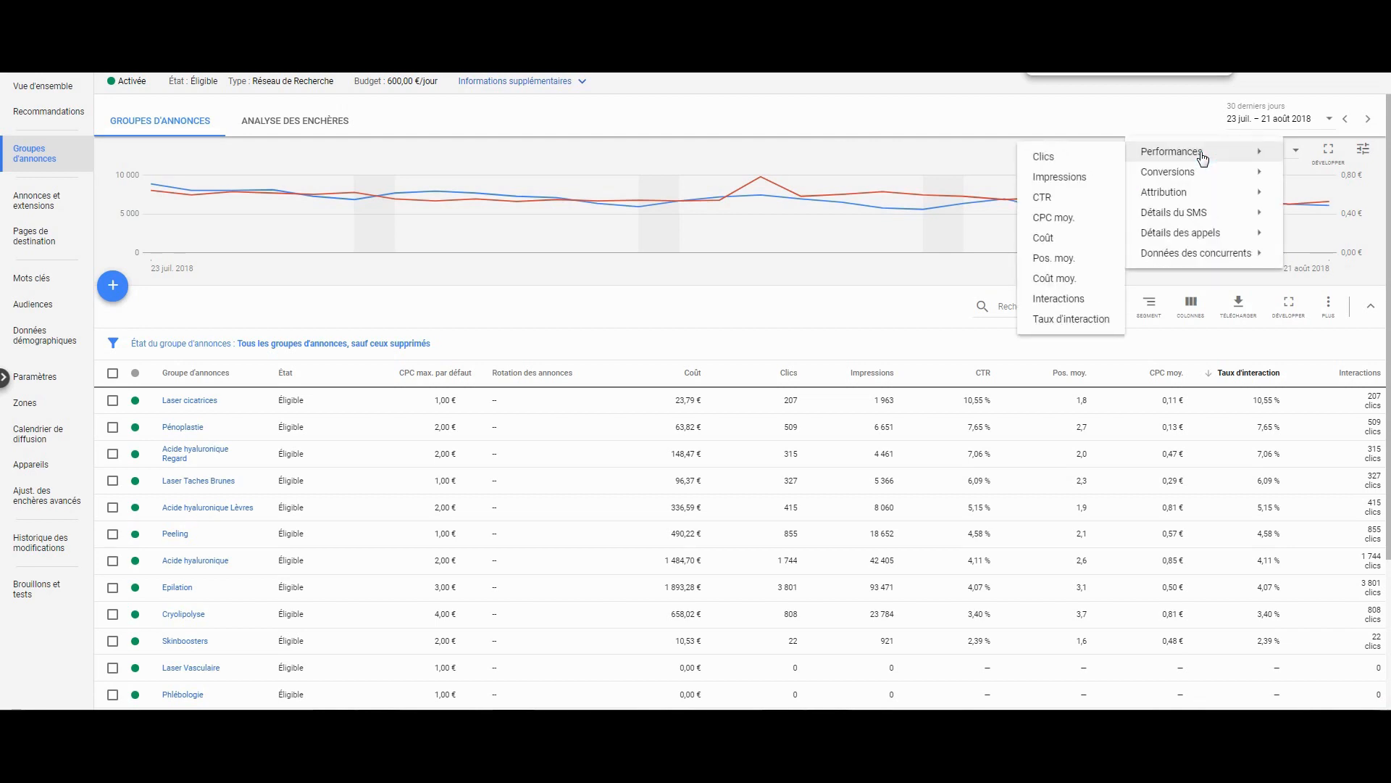
left_click(1087, 156)
left_click(1267, 150)
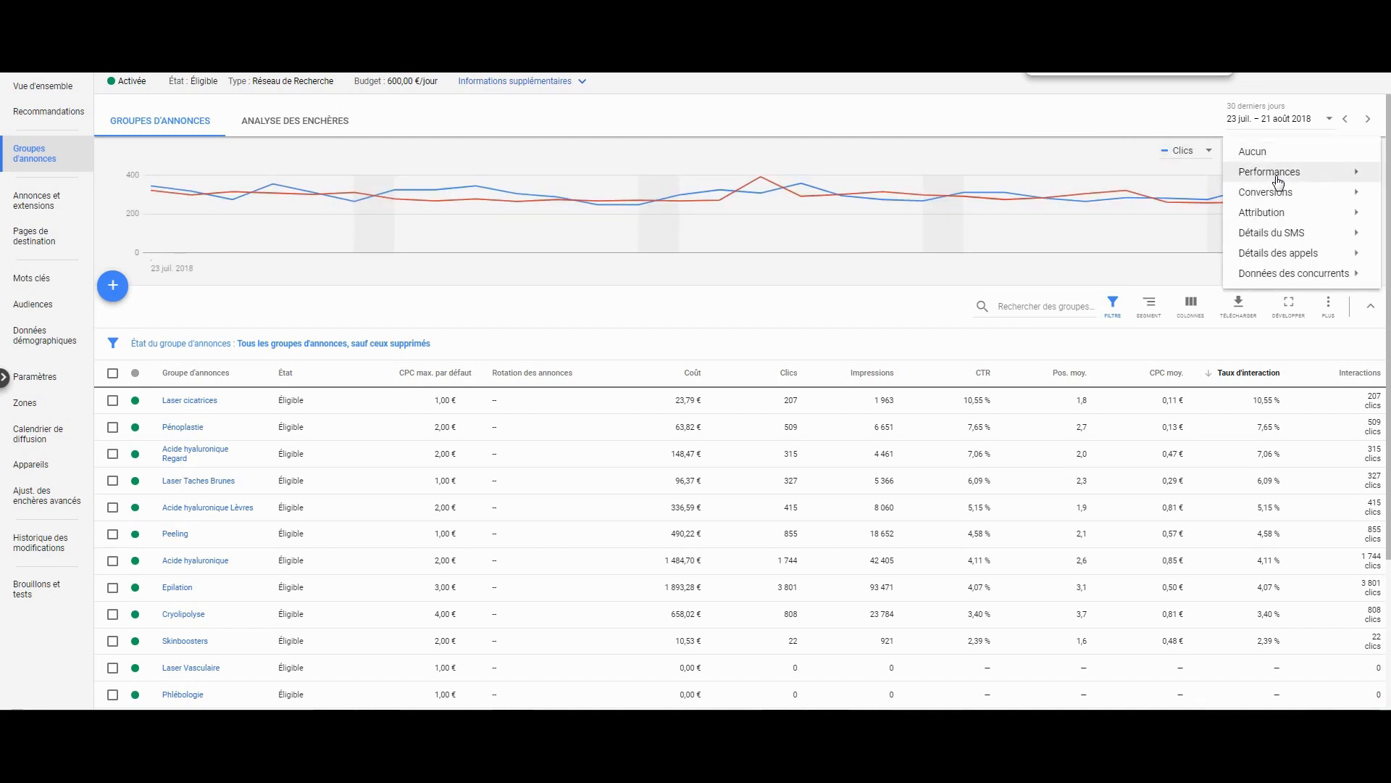
mouse_move(1269, 172)
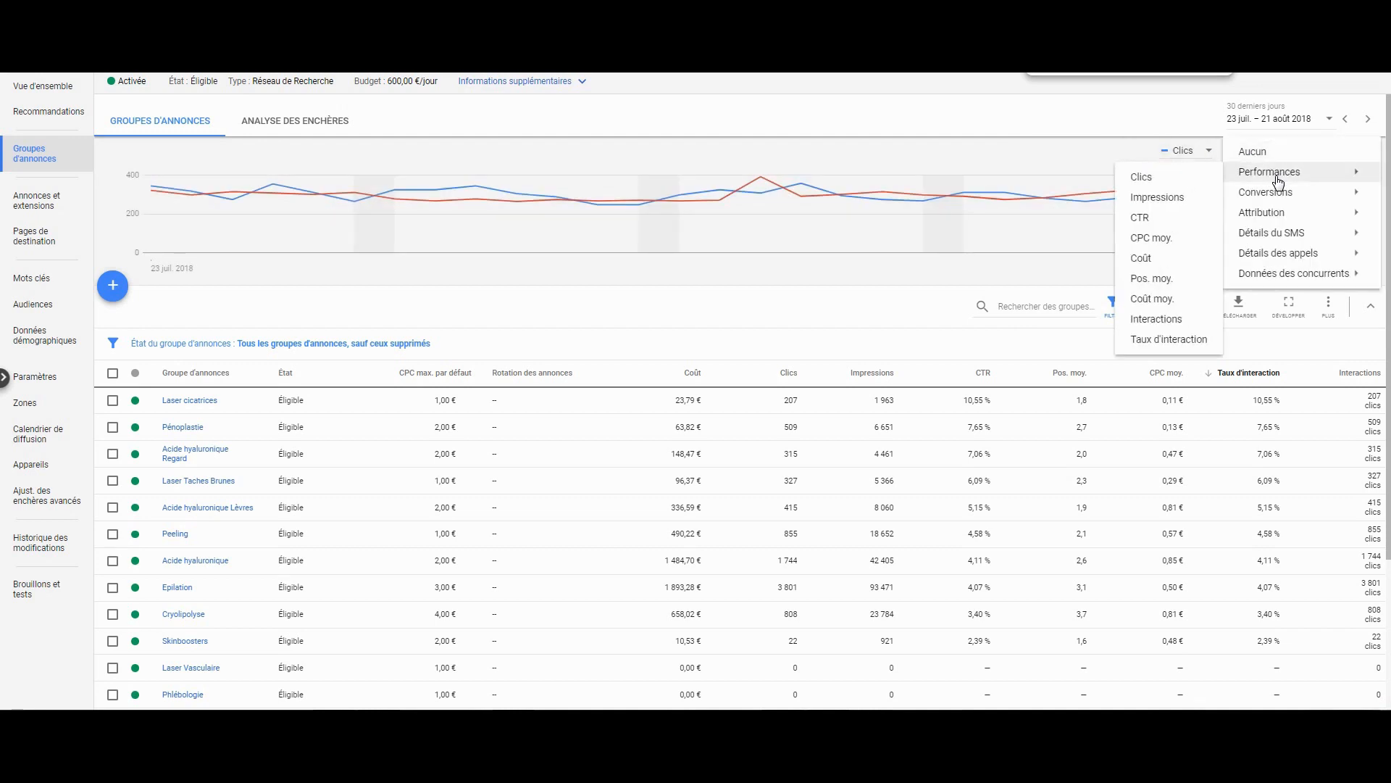
left_click(1157, 198)
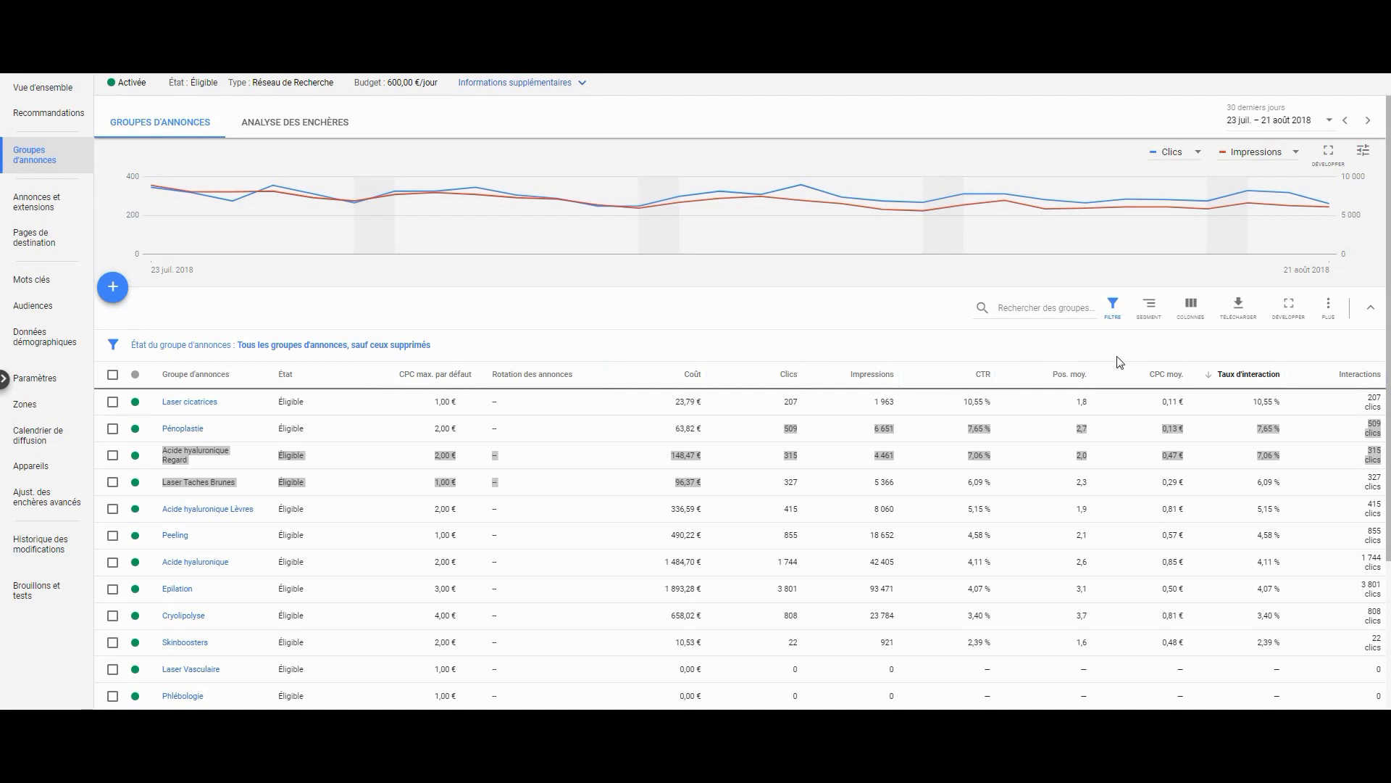
Segment the ad groups table by Type d'appareil, and switch the segmentation to Heure de la journée
left_click(1153, 310)
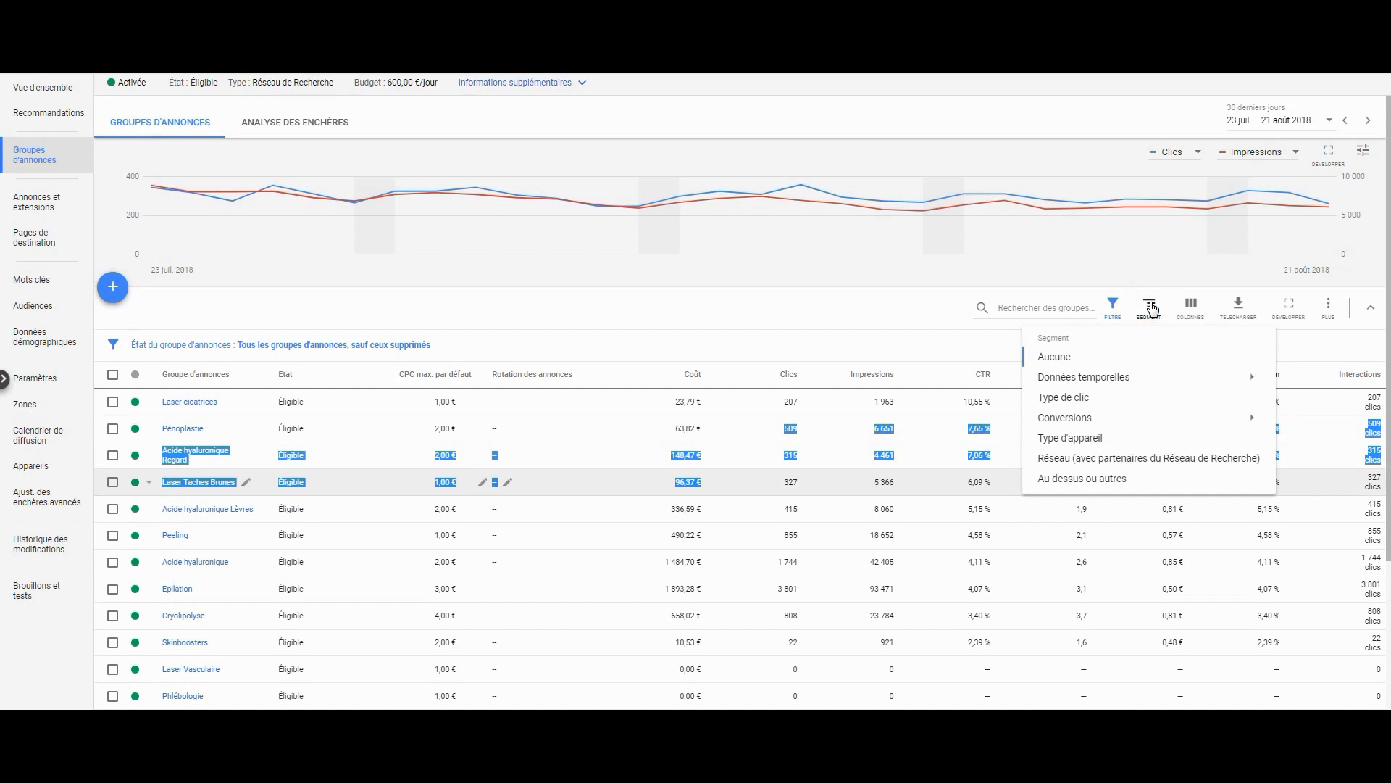
left_click(1080, 439)
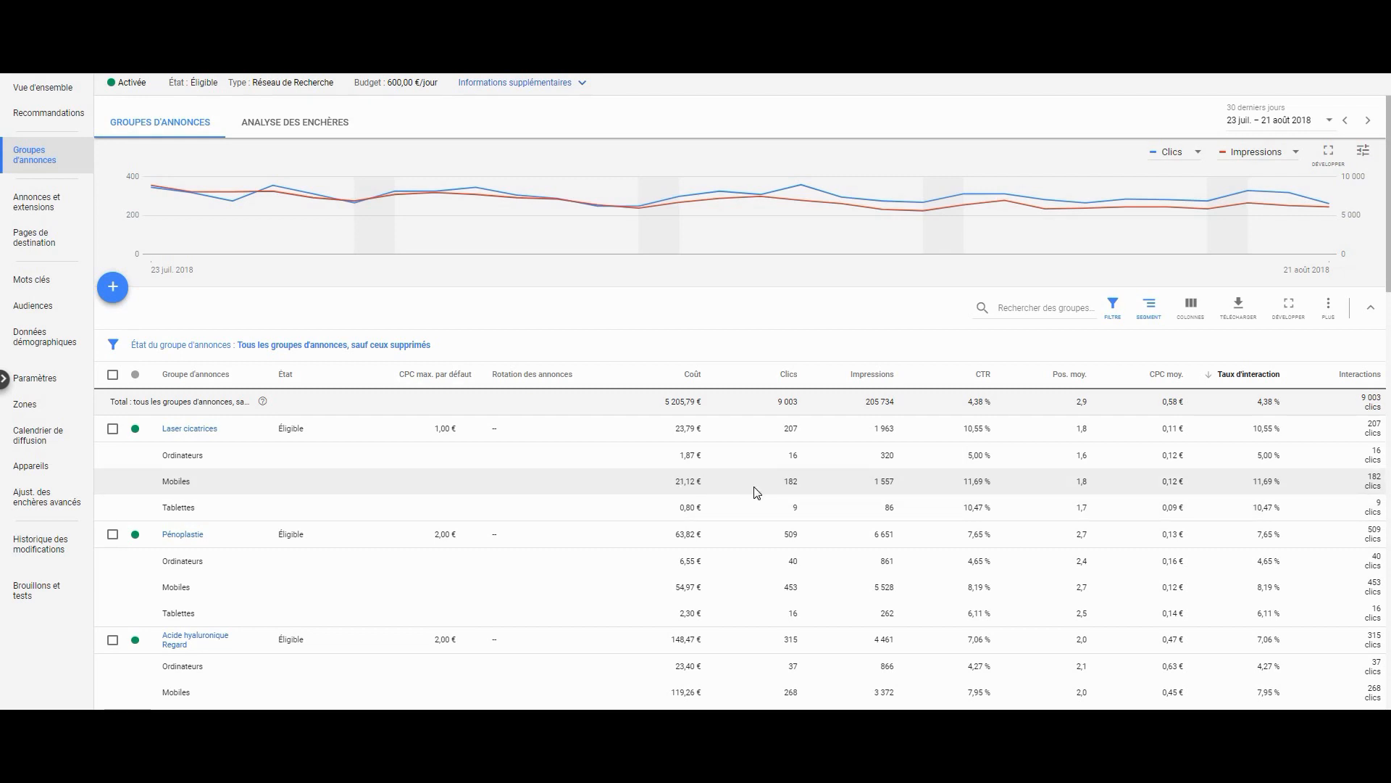
left_click(1149, 307)
mouse_move(1121, 378)
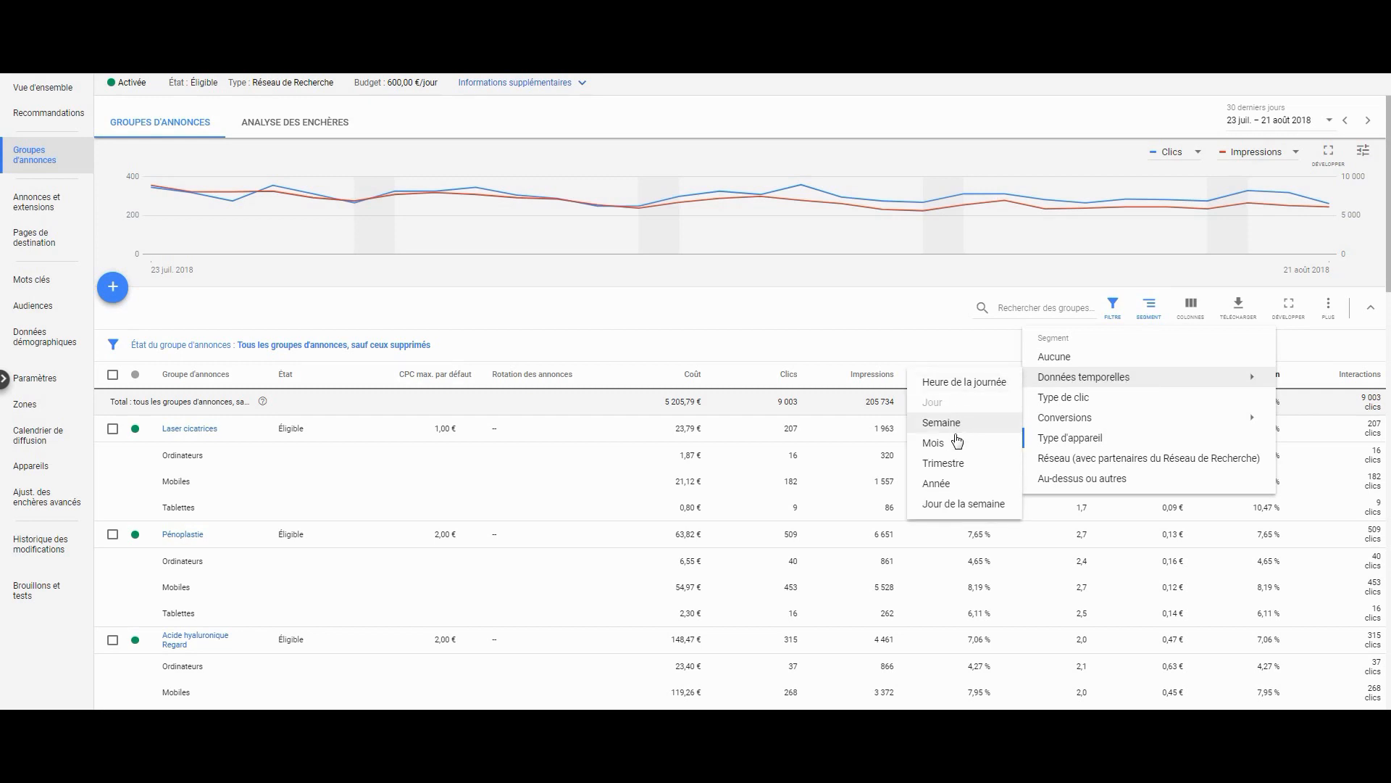
left_click(982, 383)
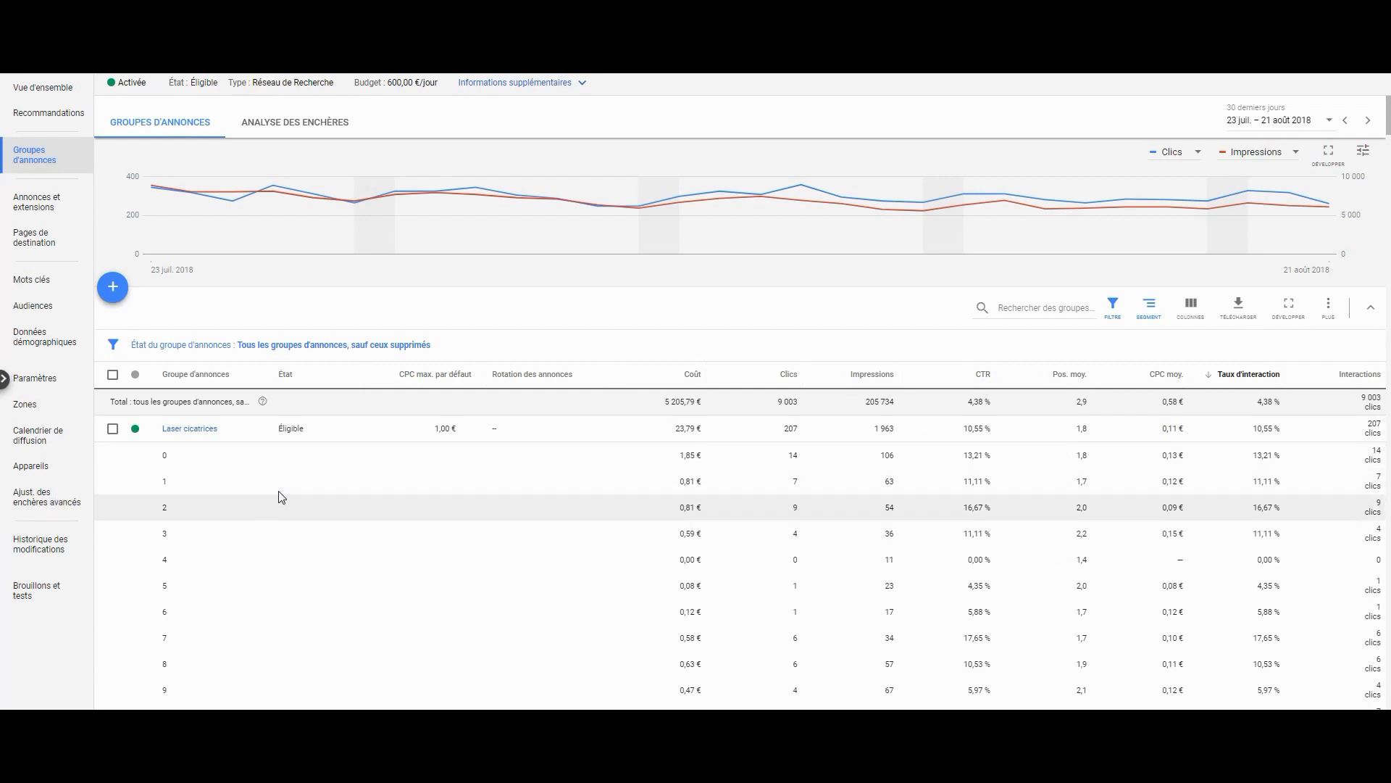
Examine the hourly breakdown of the Laser cicatrices and Pénoplastie ad groups, and remove the segmentation from the table
scroll(278, 490, "down", 3)
scroll(288, 496, "up", 2)
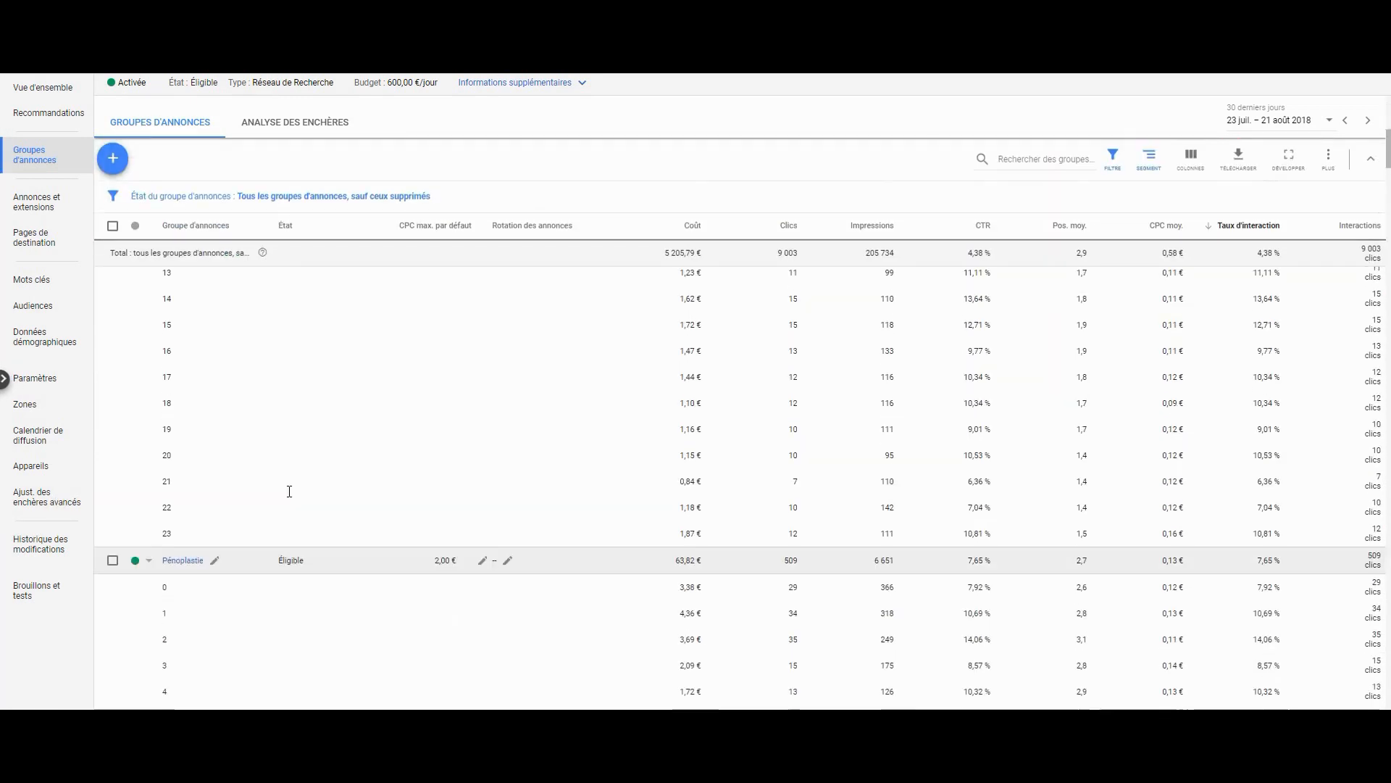
scroll(291, 497, "up", 2)
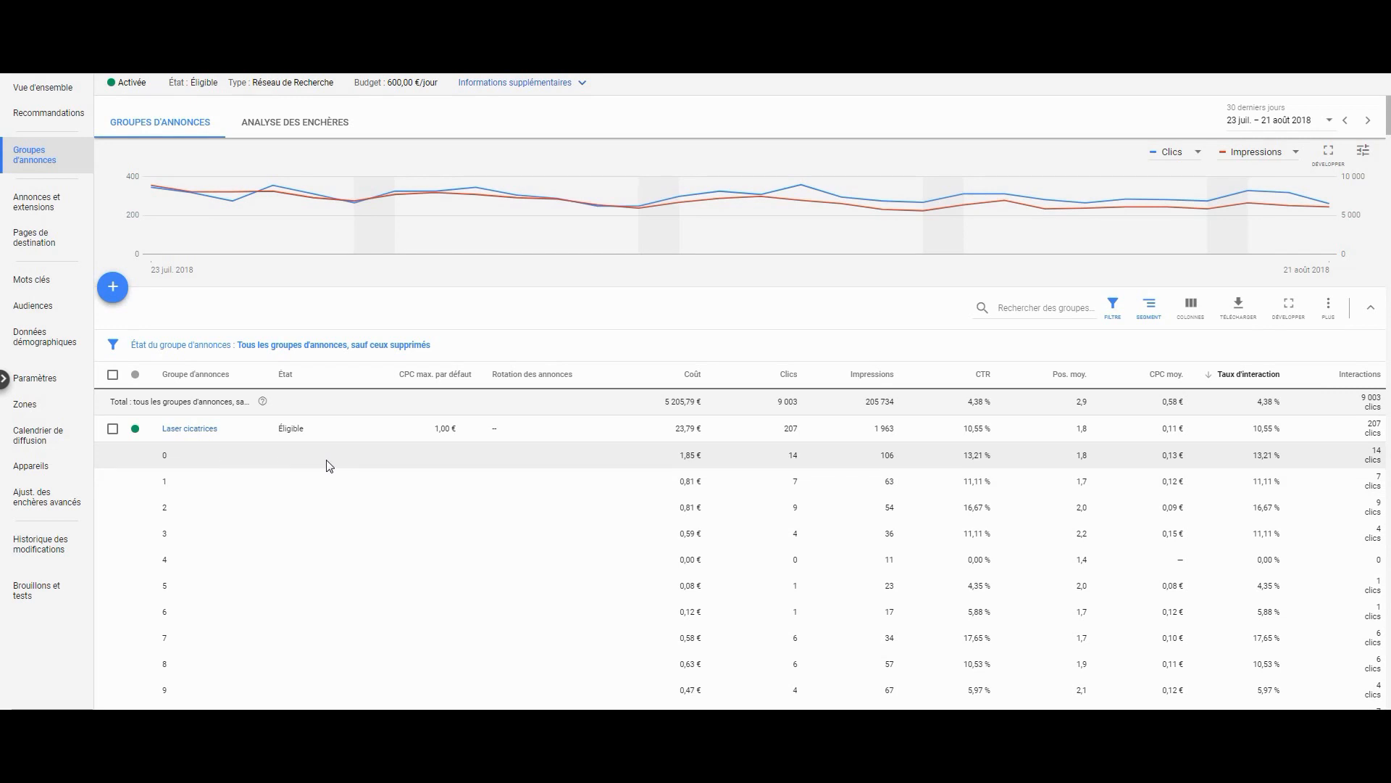
scroll(441, 499, "down", 3)
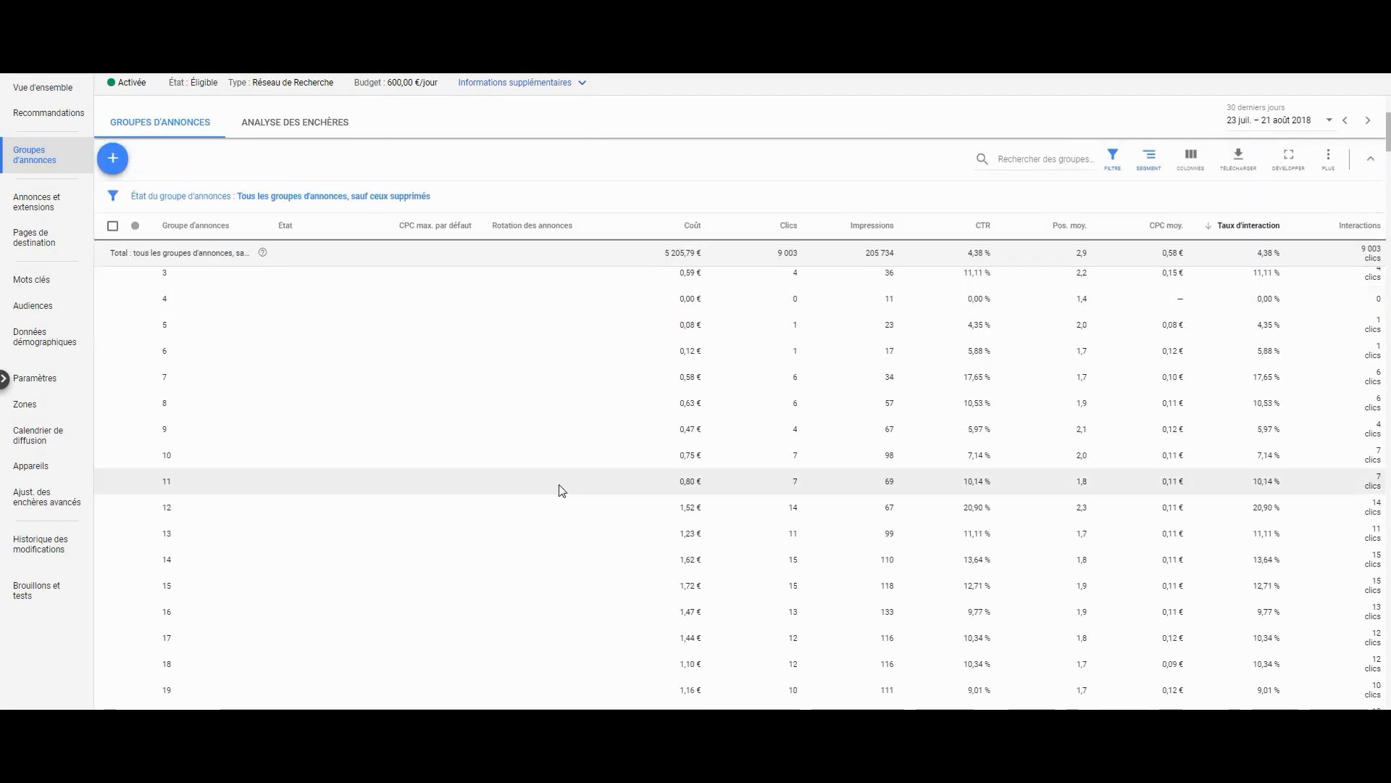
scroll(560, 491, "up", 2)
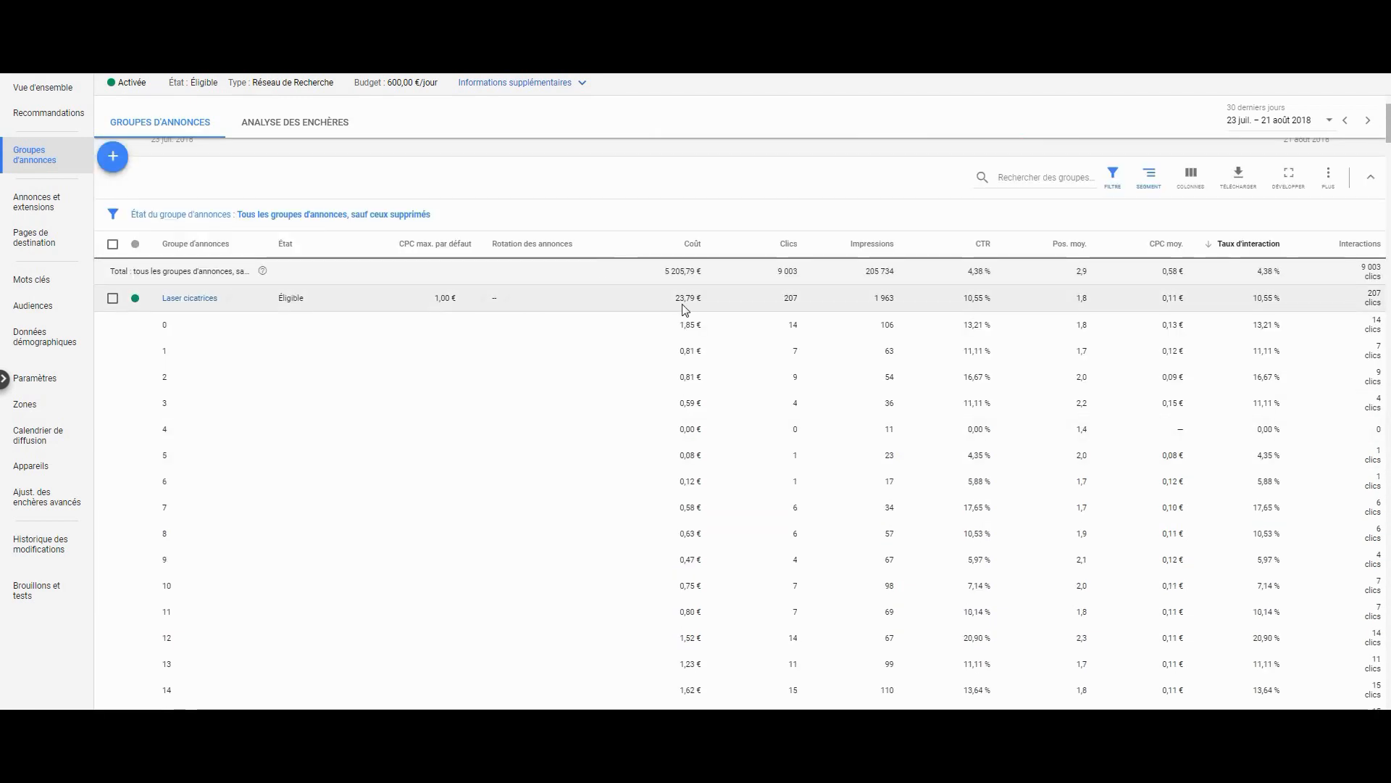
scroll(711, 385, "down", 2)
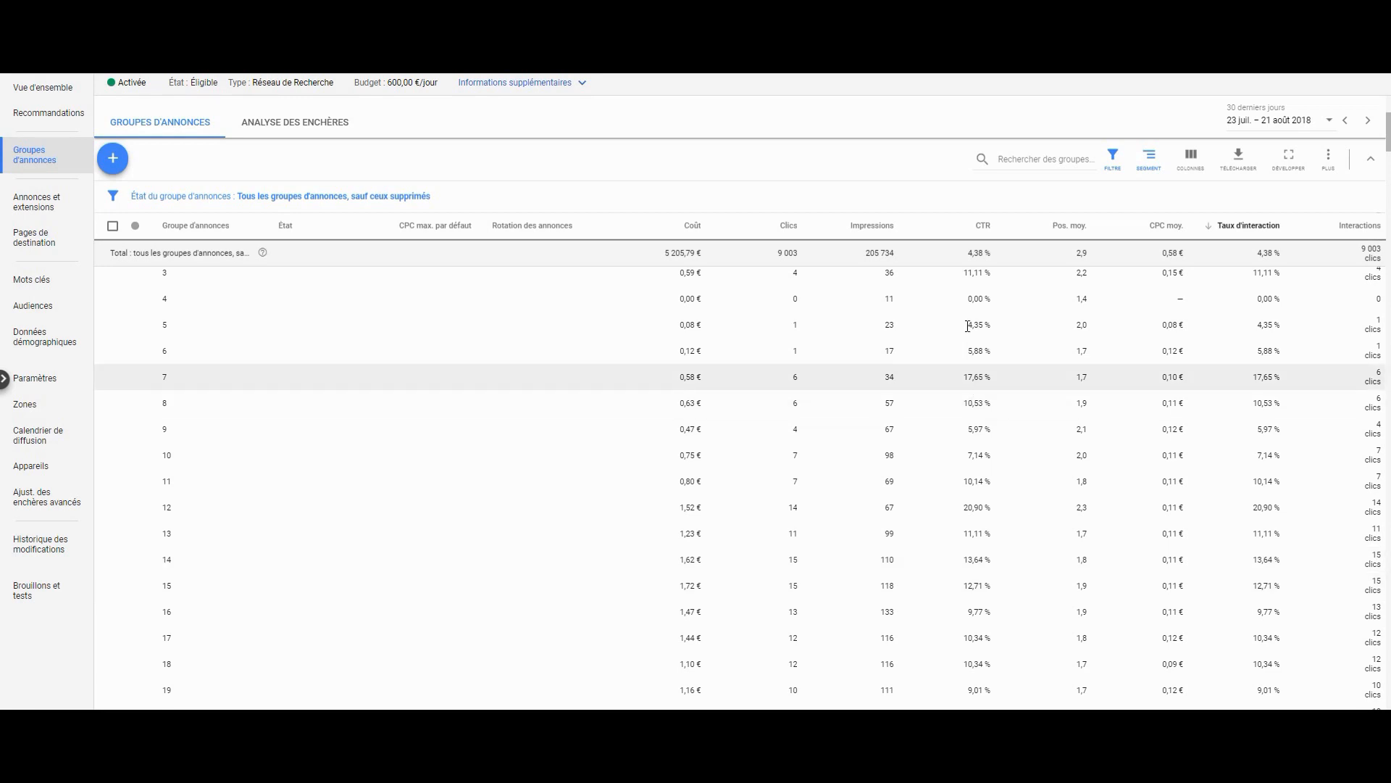
left_click(1150, 158)
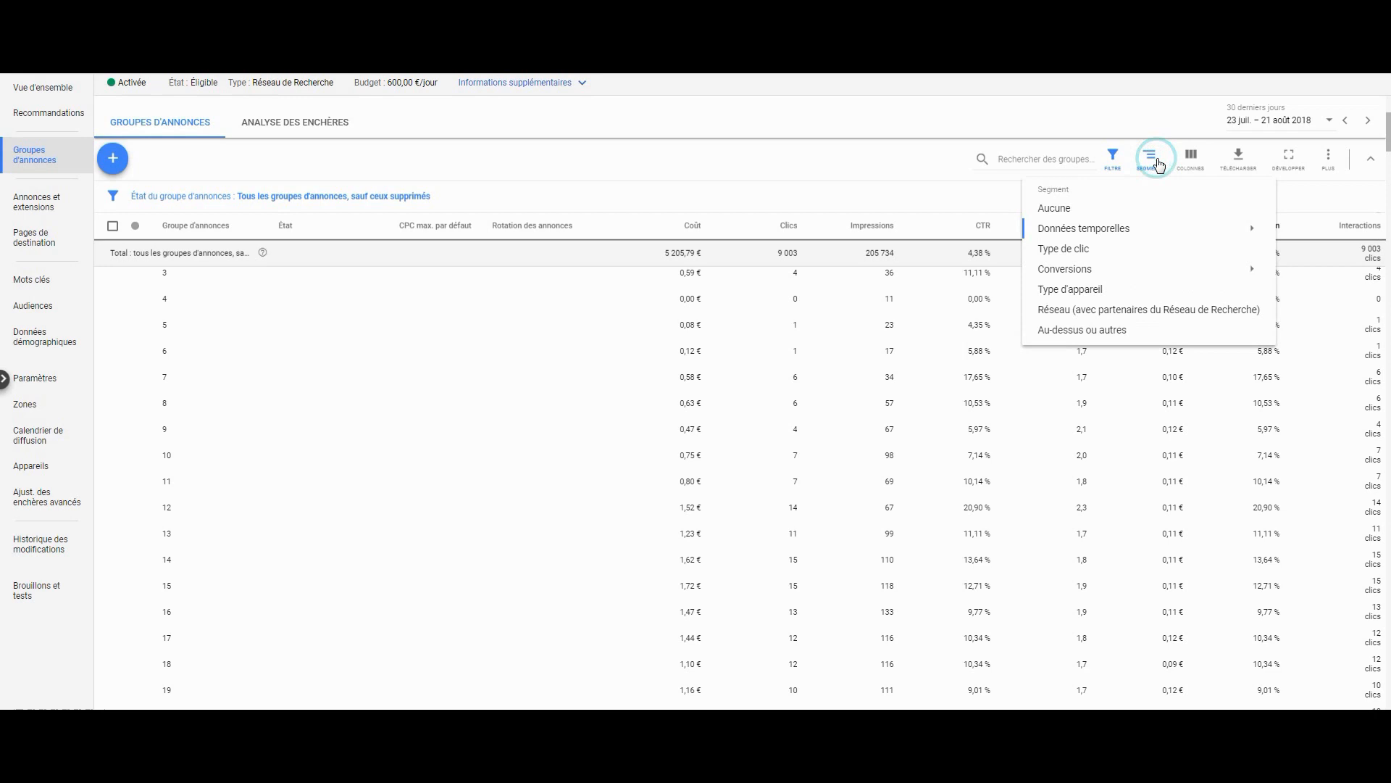
left_click(1111, 209)
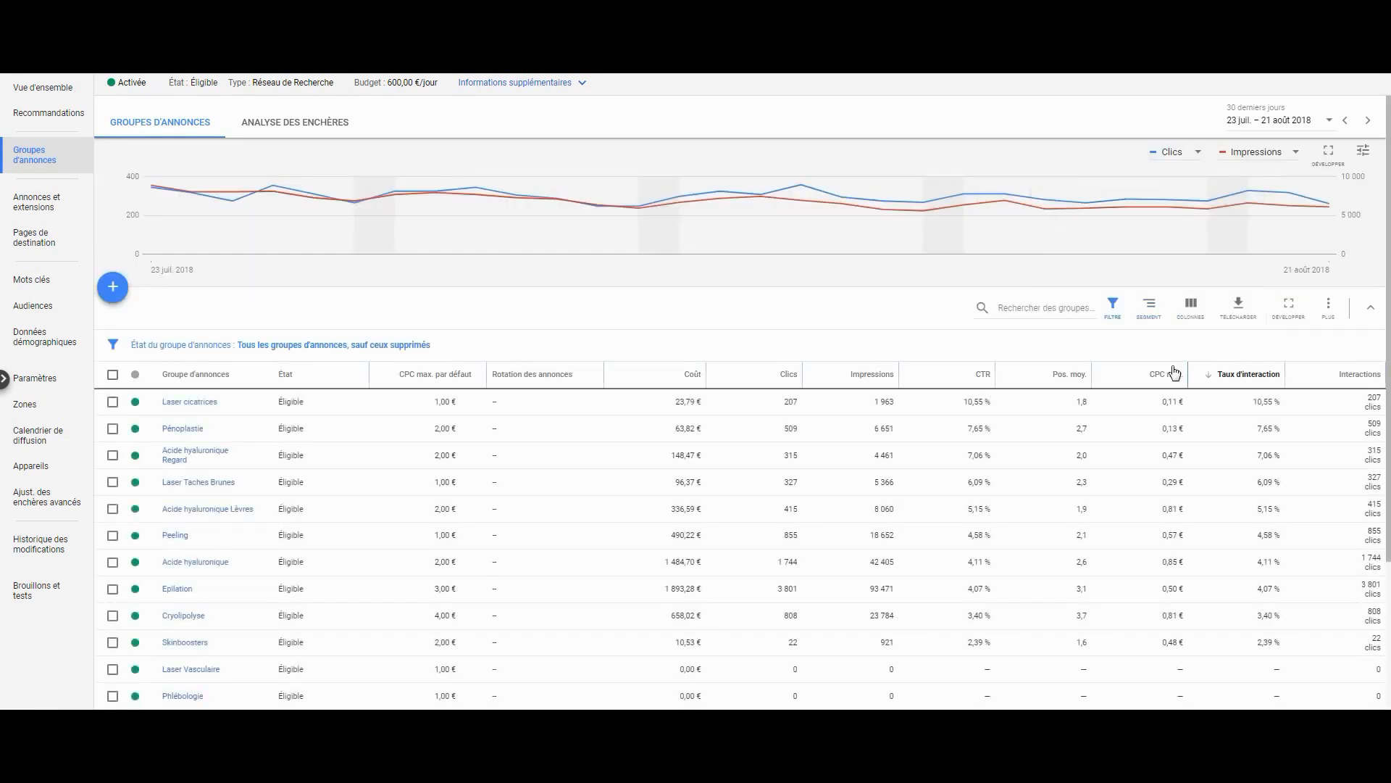
Download the ad groups report in Excel (.csv) format and open it in Excel, dismissing the Office activation assistant
left_click(1239, 312)
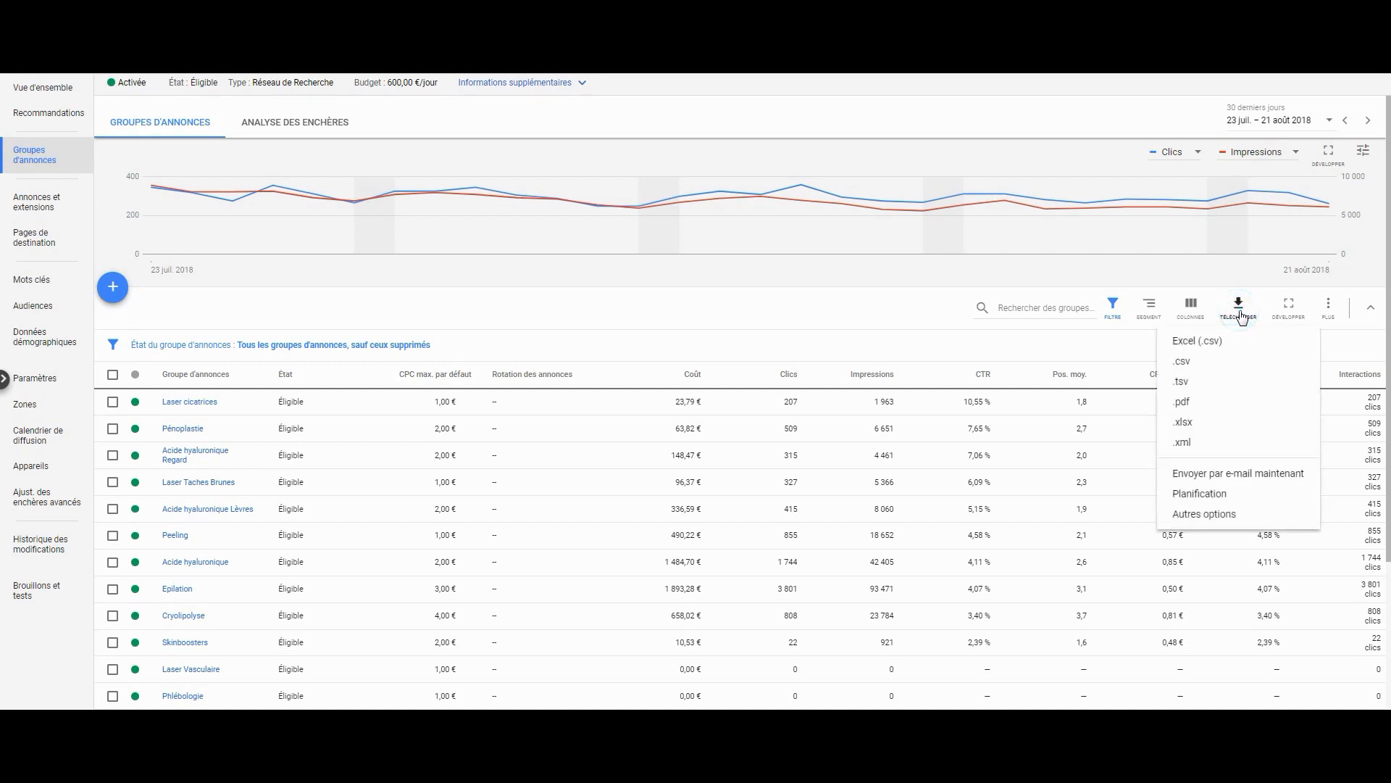
left_click(1199, 348)
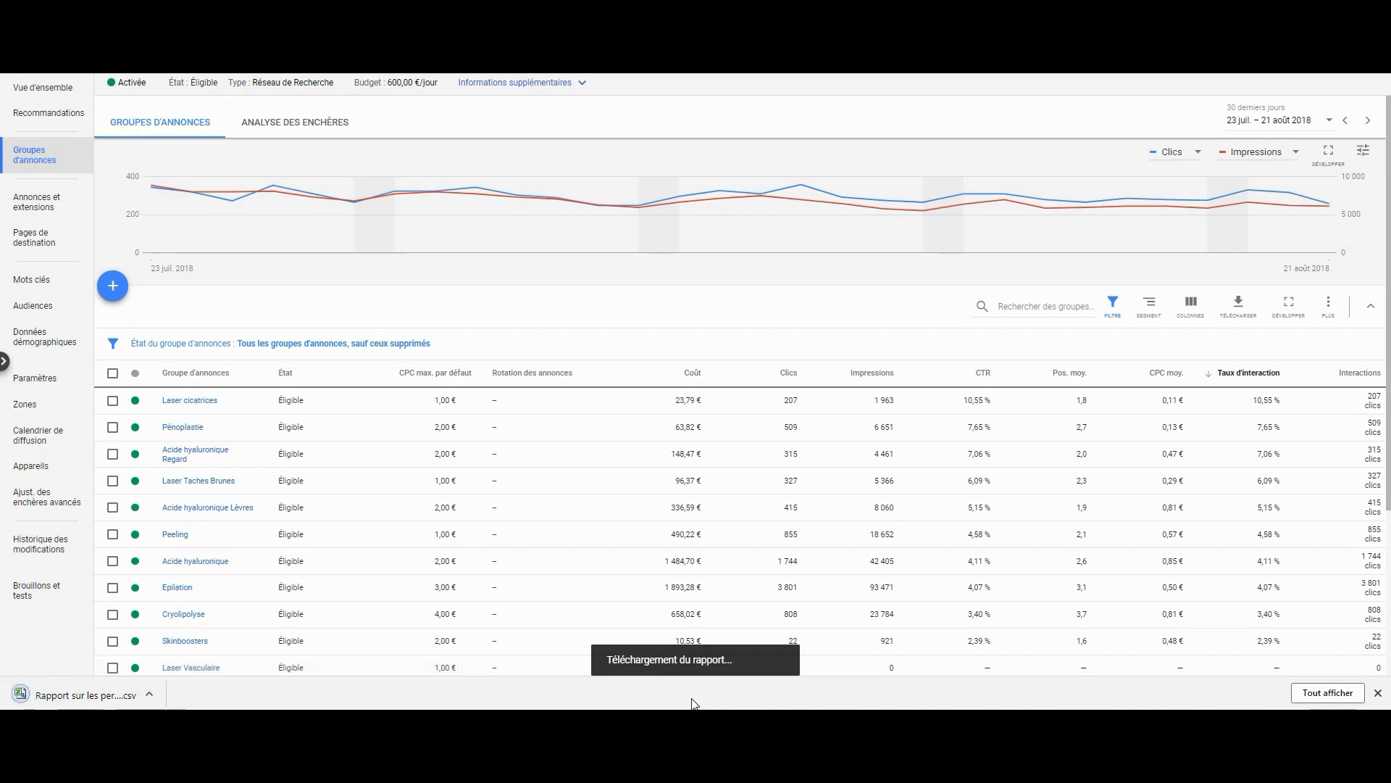
left_click(69, 697)
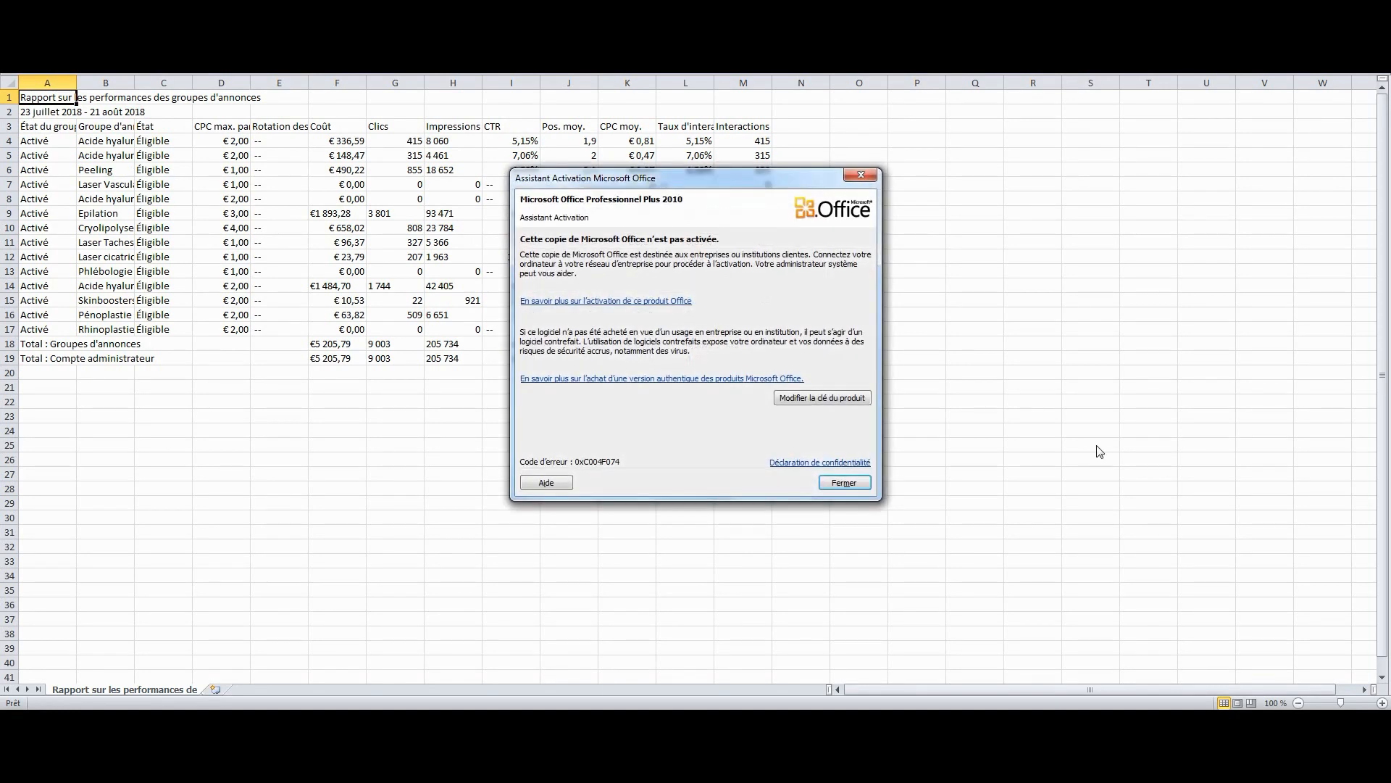
left_click(841, 482)
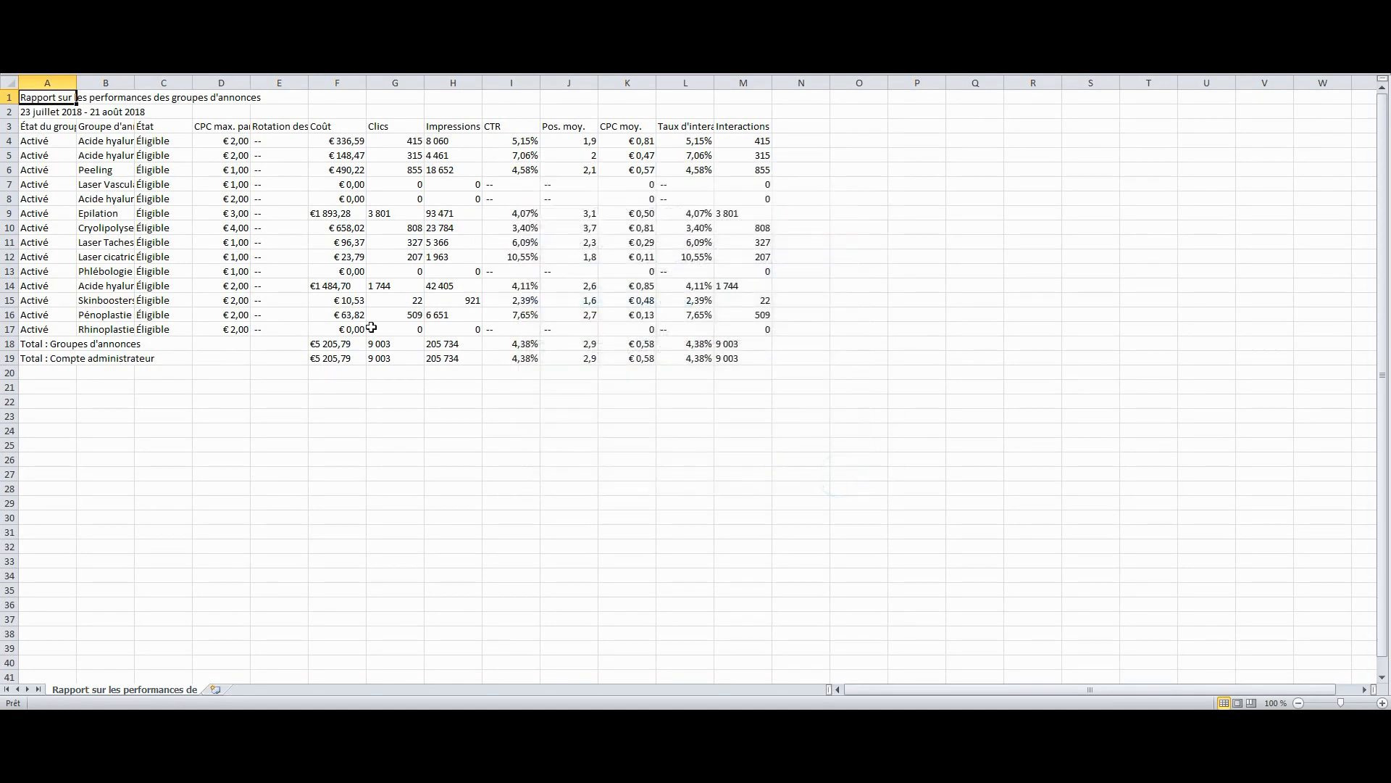
Fit column B of the report to its ad group names, and close the workbook without saving
double_click(134, 83)
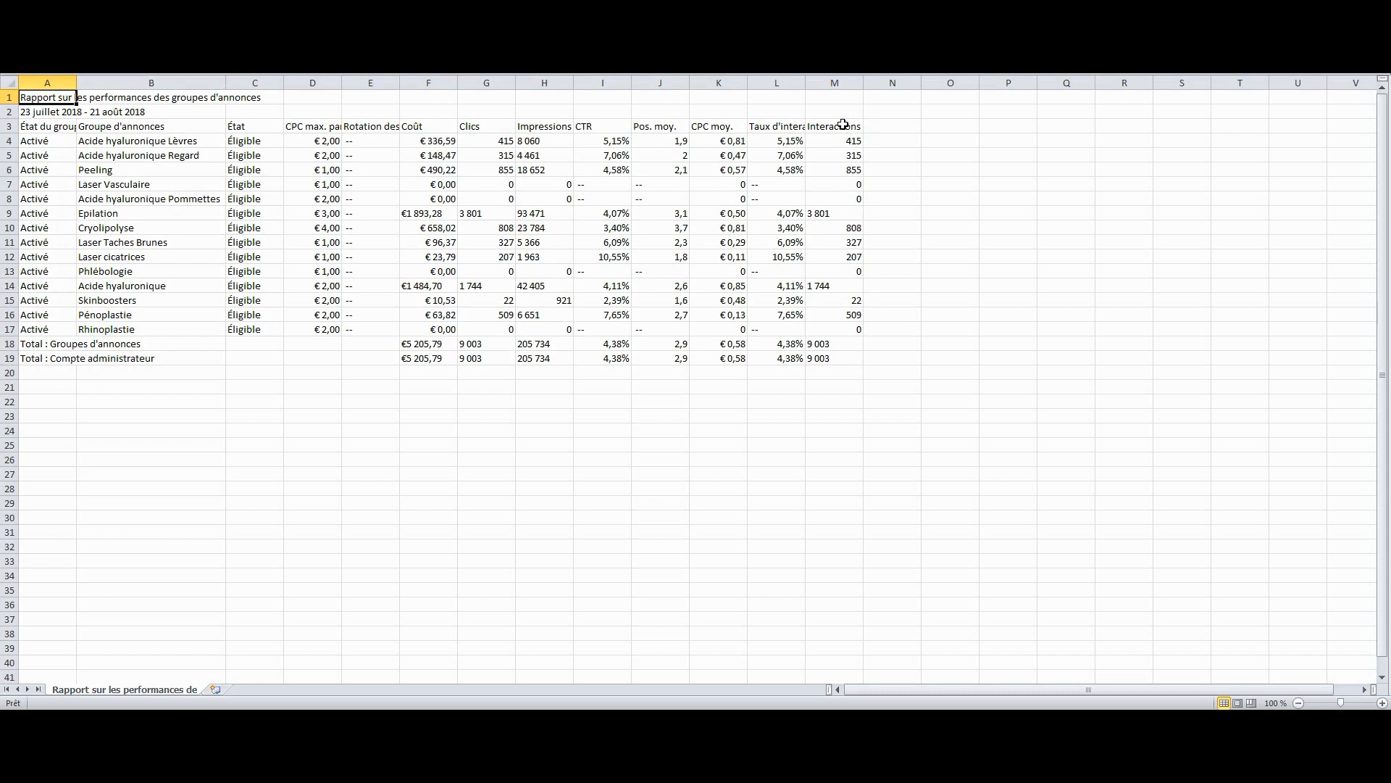
key("alt+F4")
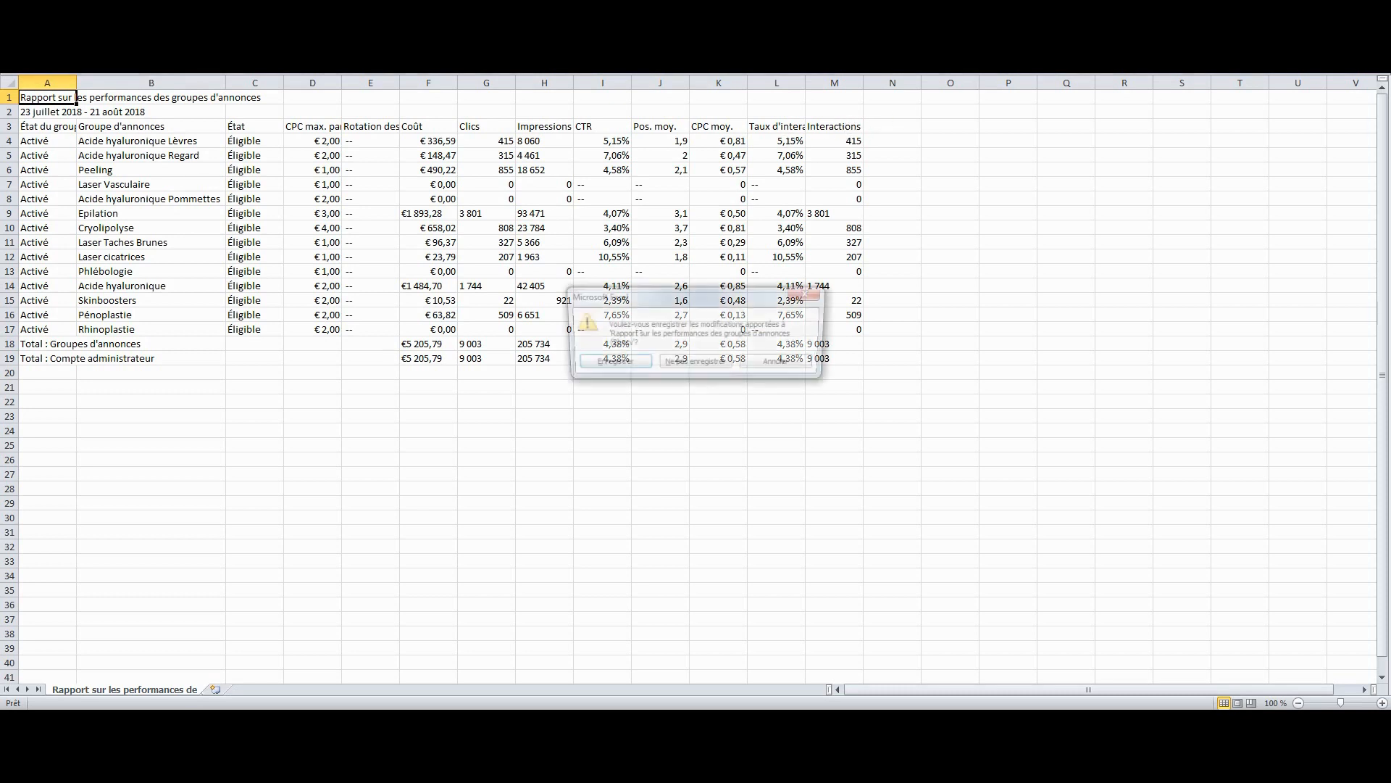
left_click(713, 365)
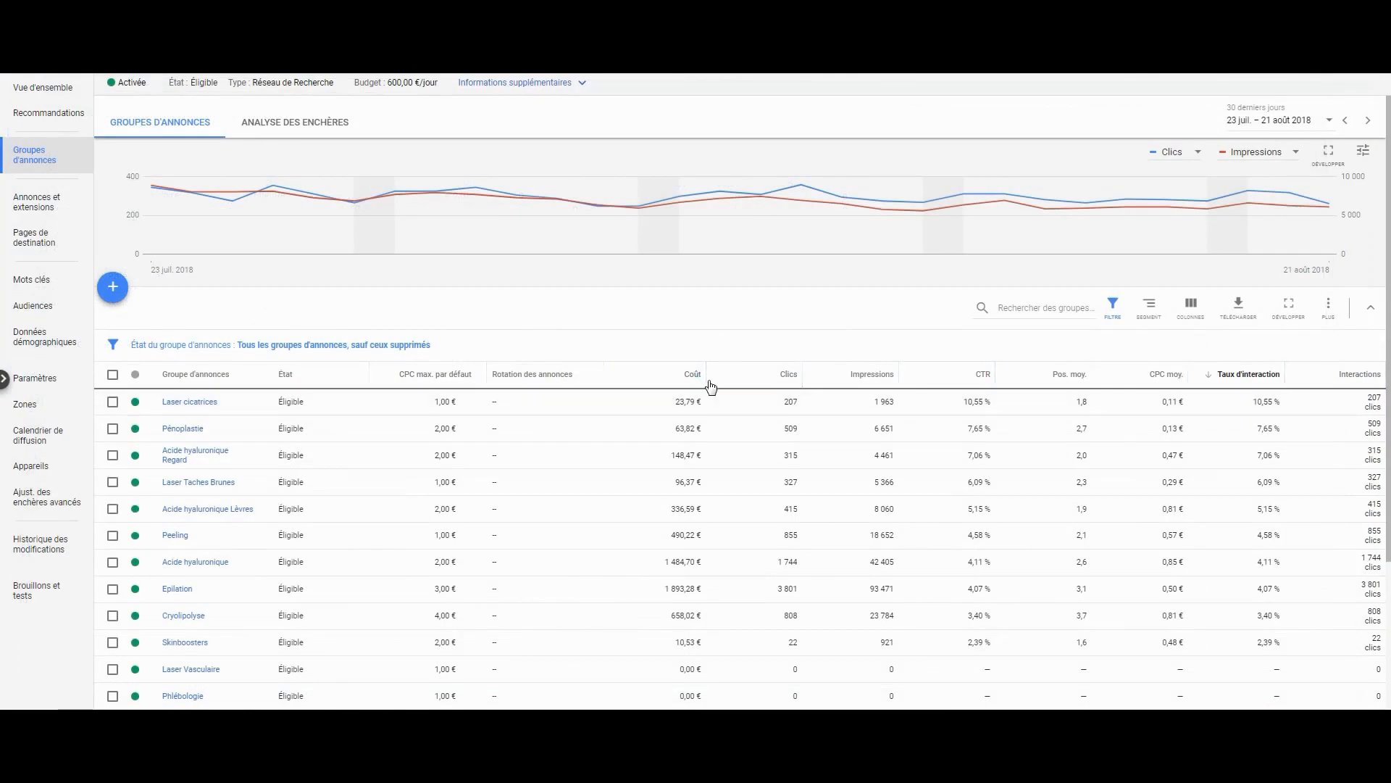
View the ad groups table in full screen and restore it, and collapse the chart above the table and show it again
left_click(1288, 308)
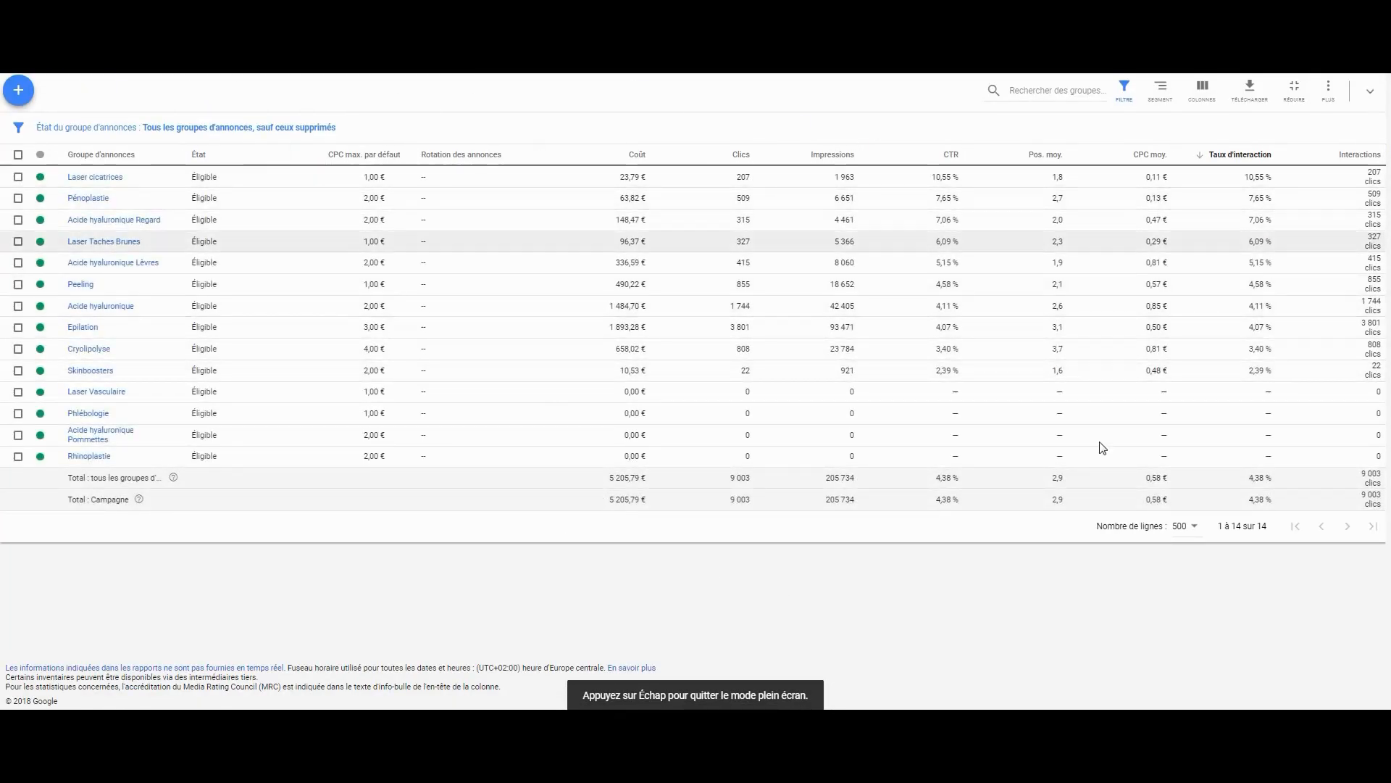
left_click(1294, 88)
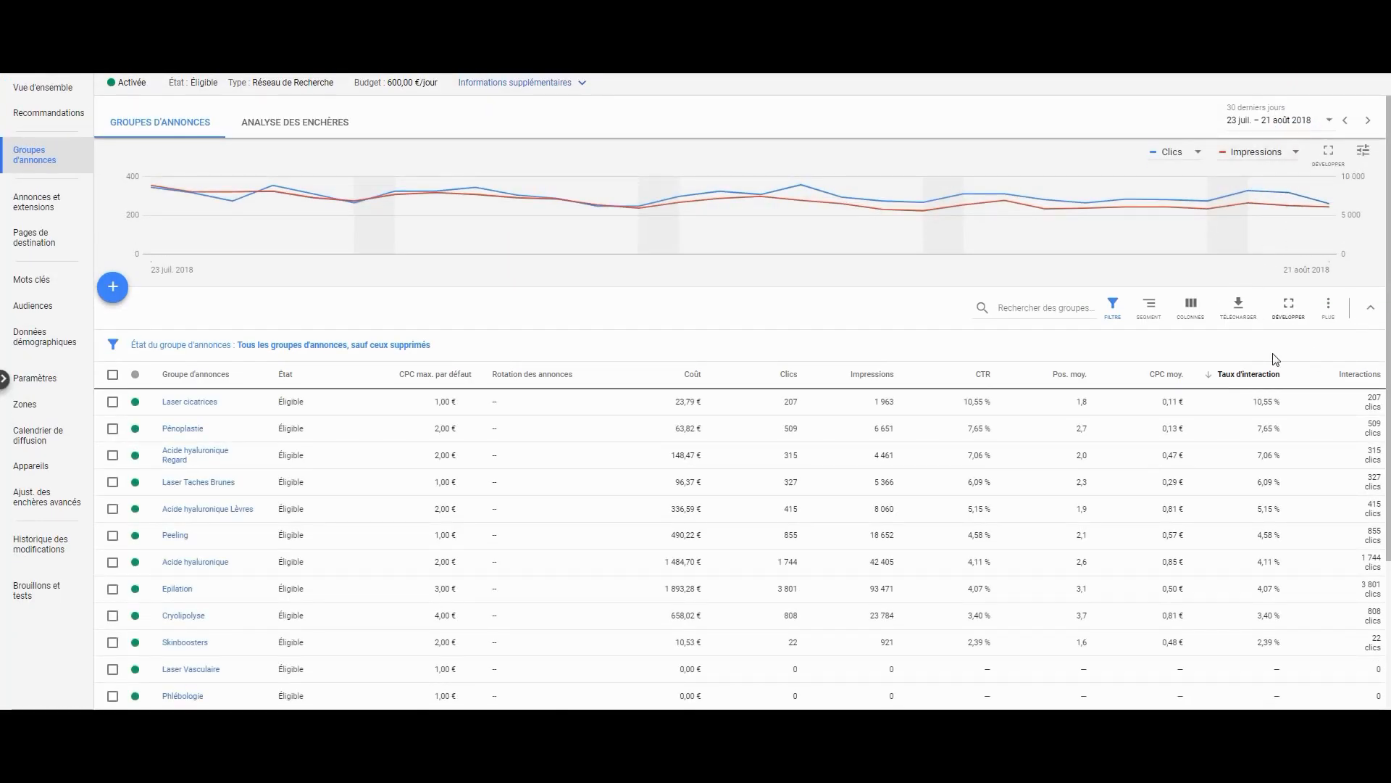
left_click(1370, 308)
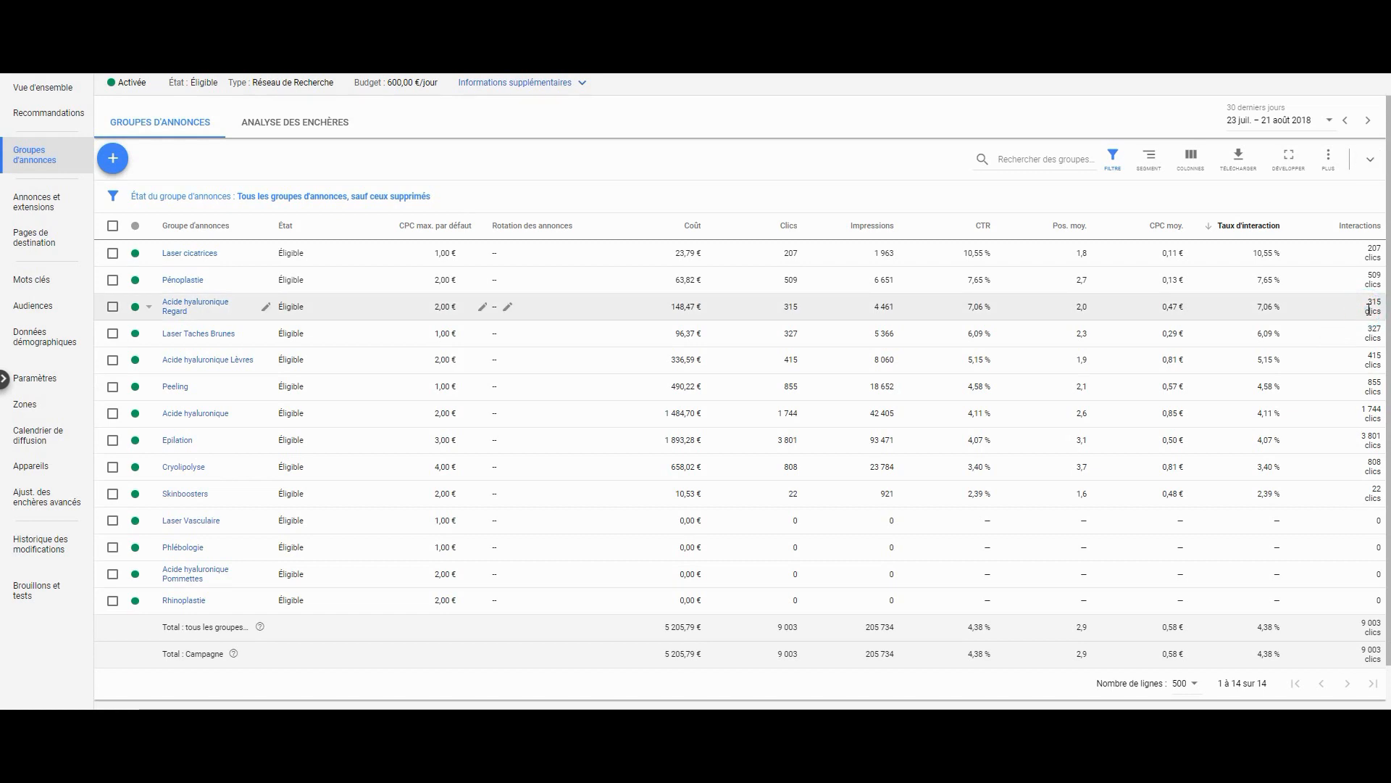
left_click(1370, 162)
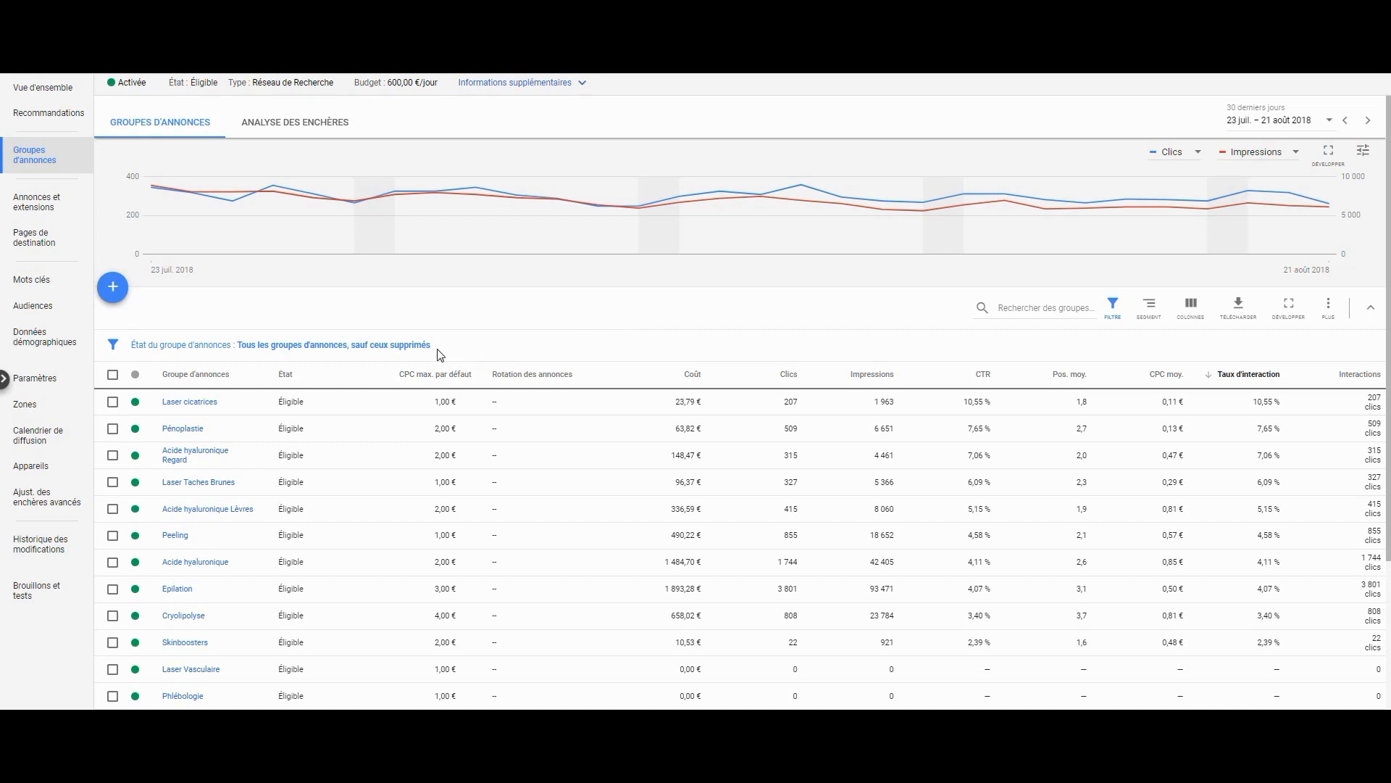
Set the ad group status filter to "Tous les groupes d'annonces activés" and look through the filtered table
left_click(304, 347)
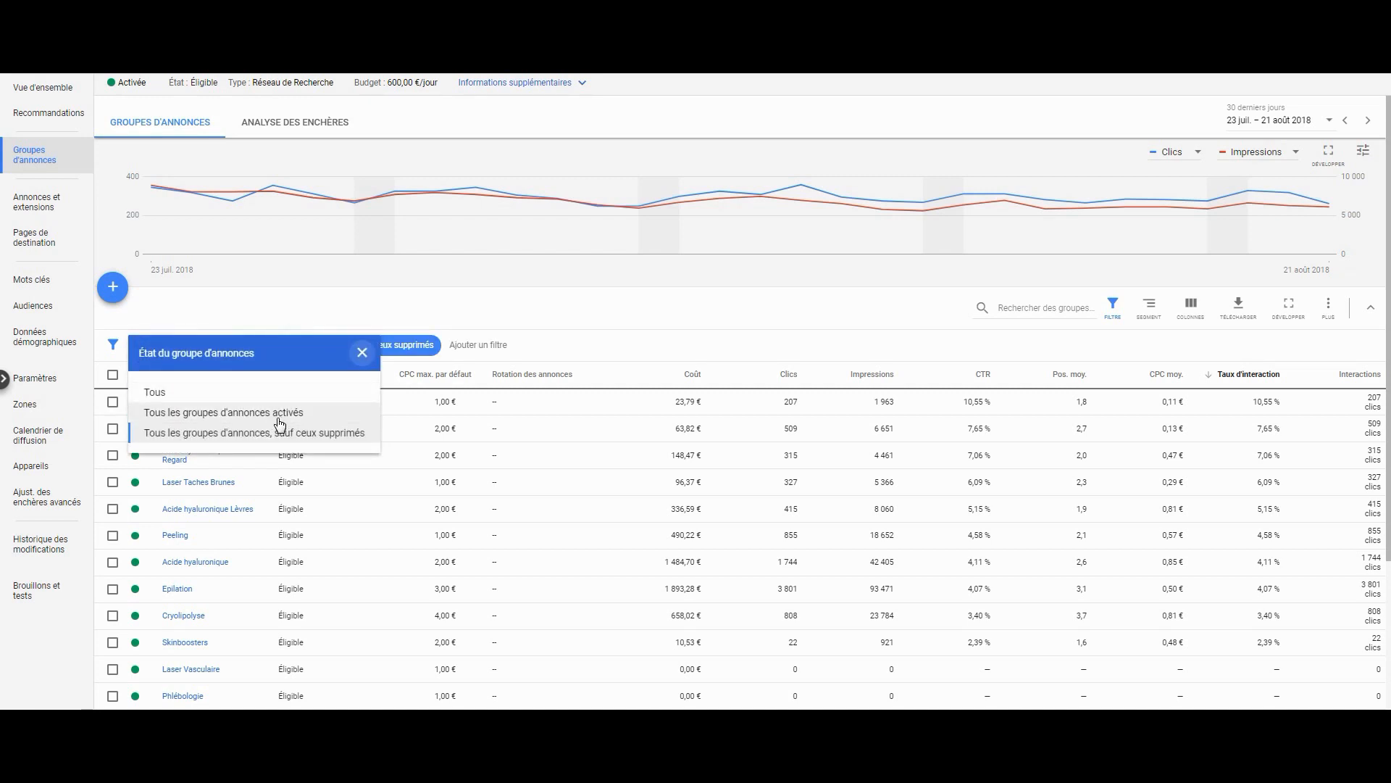
left_click(198, 416)
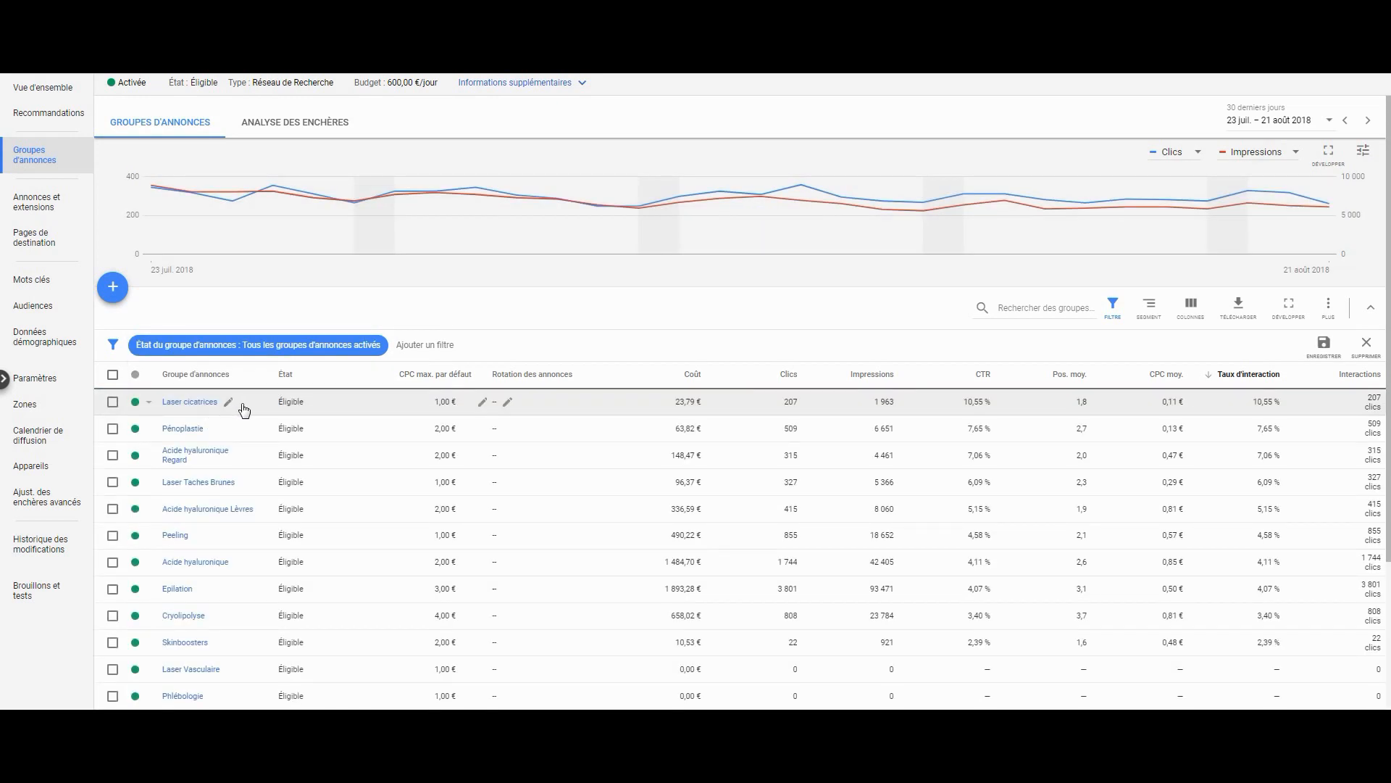
scroll(244, 411, "down", 2)
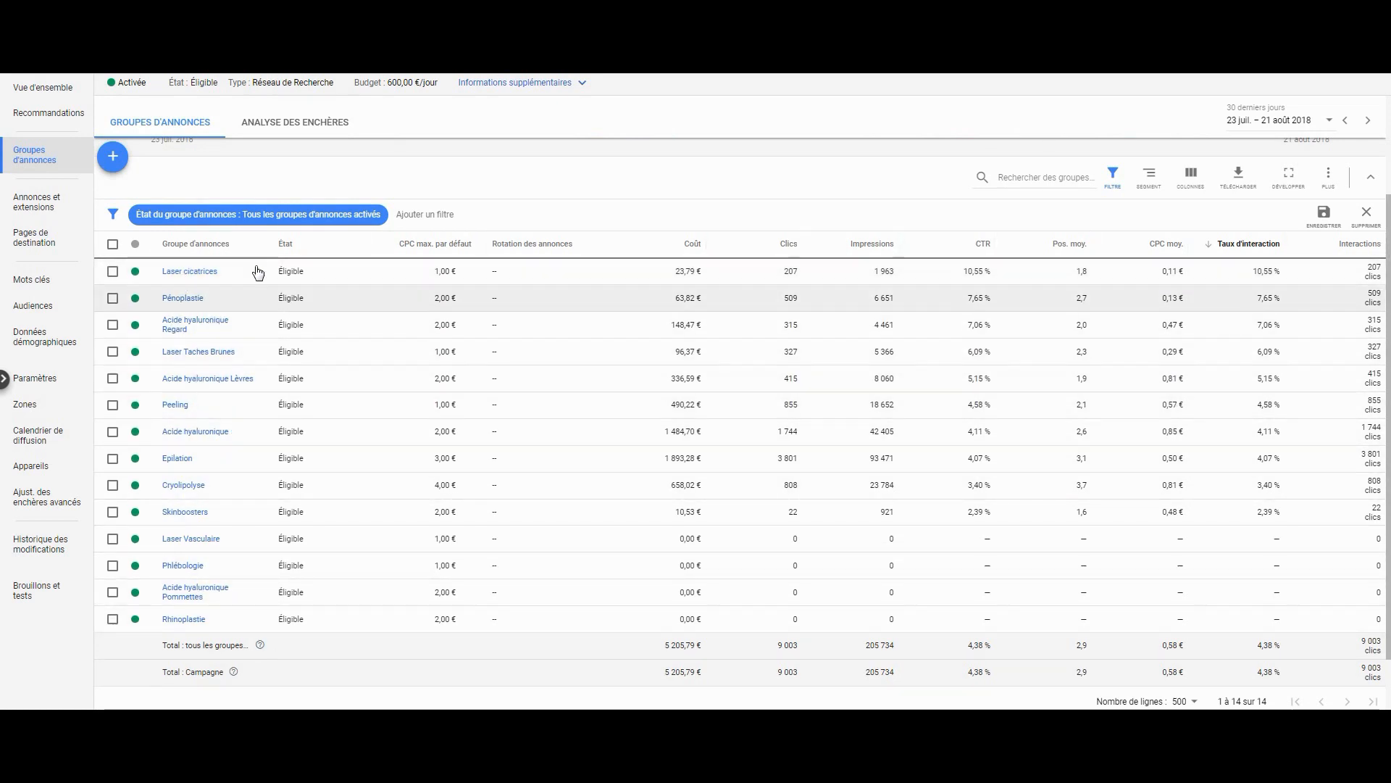
Switch the ad group status filter to "Tous", review the table, and set the filter back to "Tous les groupes d'annonces, sauf ceux supprimés"
left_click(372, 217)
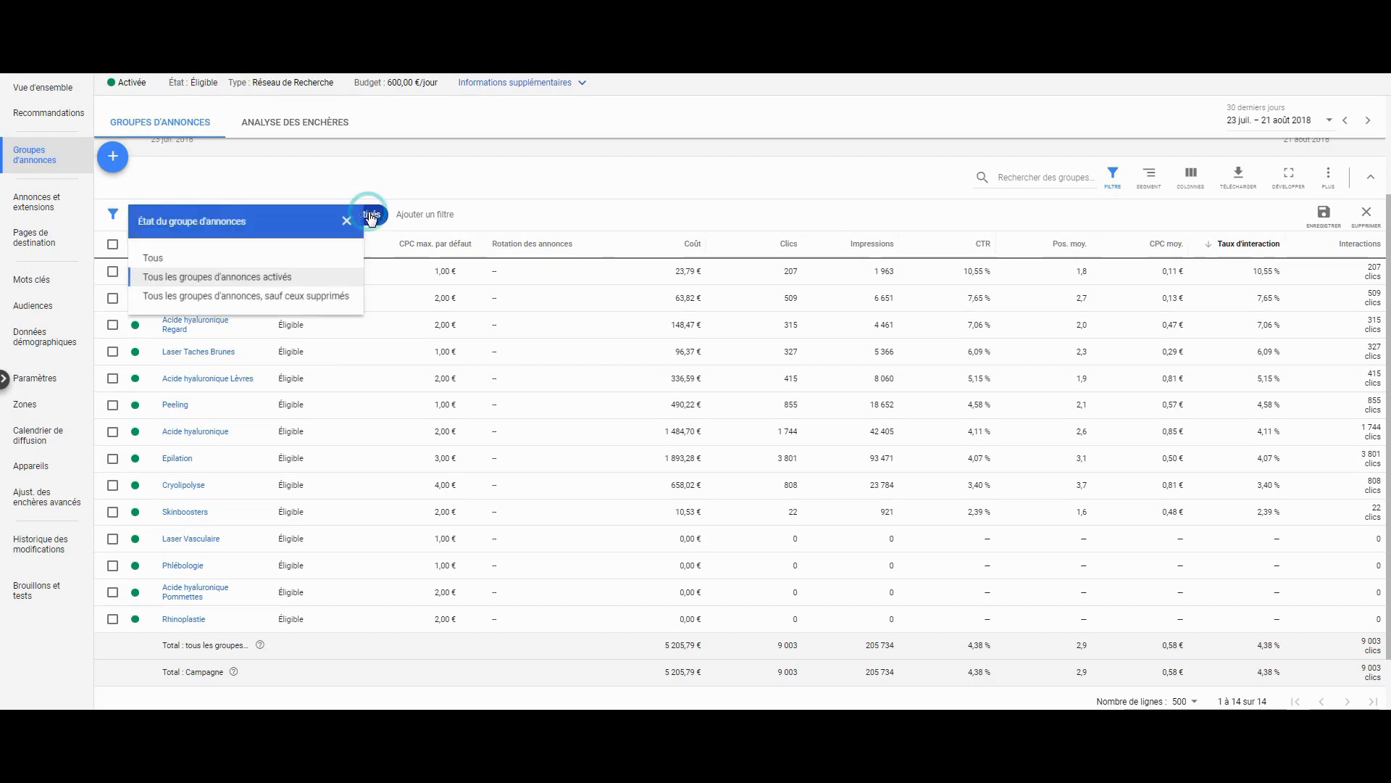
left_click(231, 269)
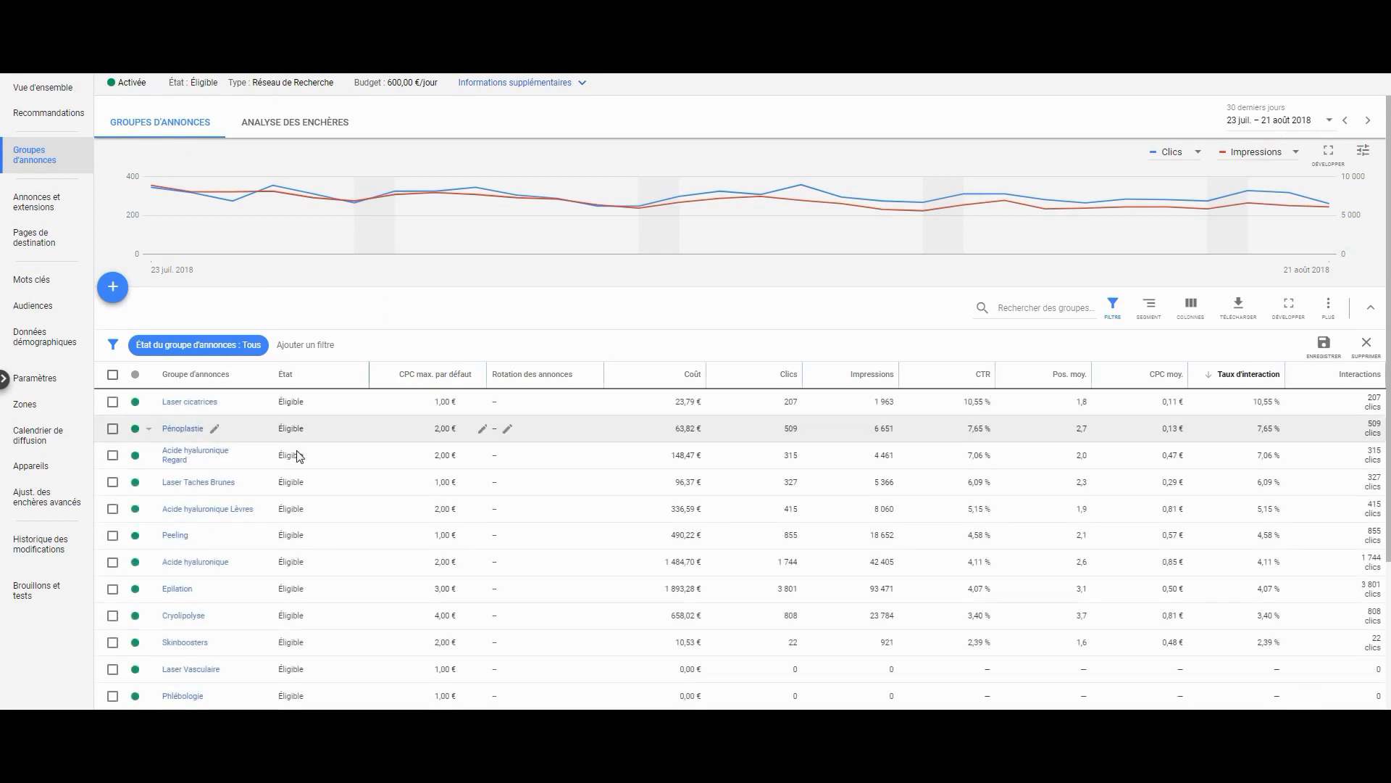
scroll(297, 456, "down", 3)
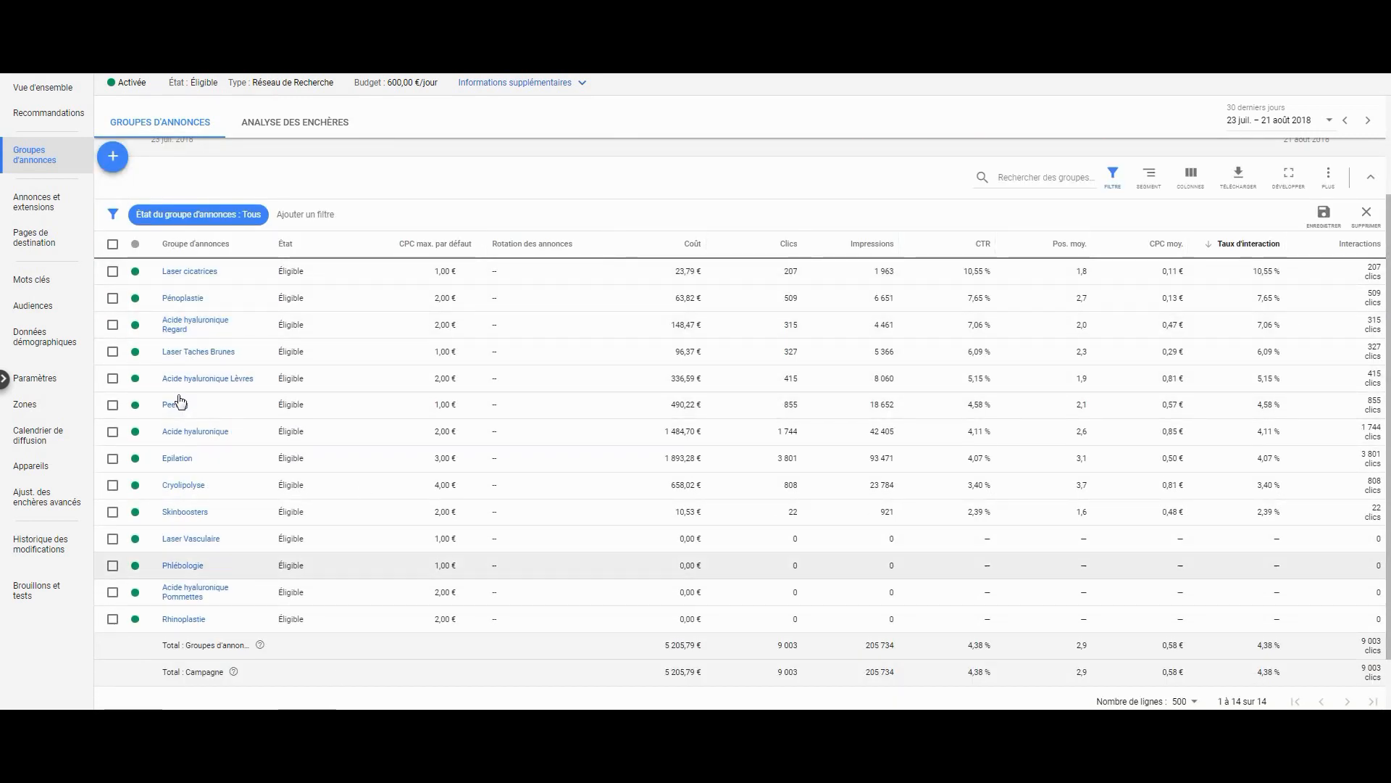
left_click(232, 214)
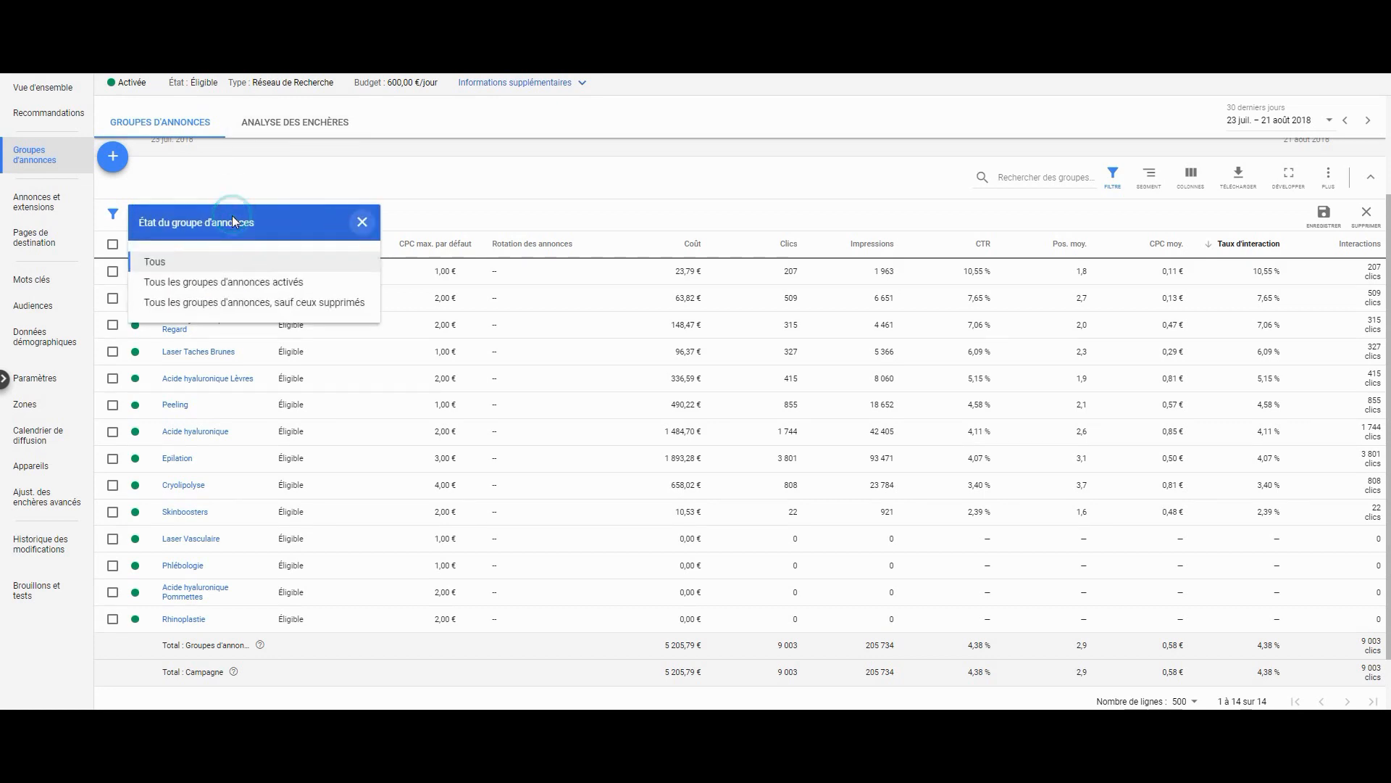
left_click(222, 310)
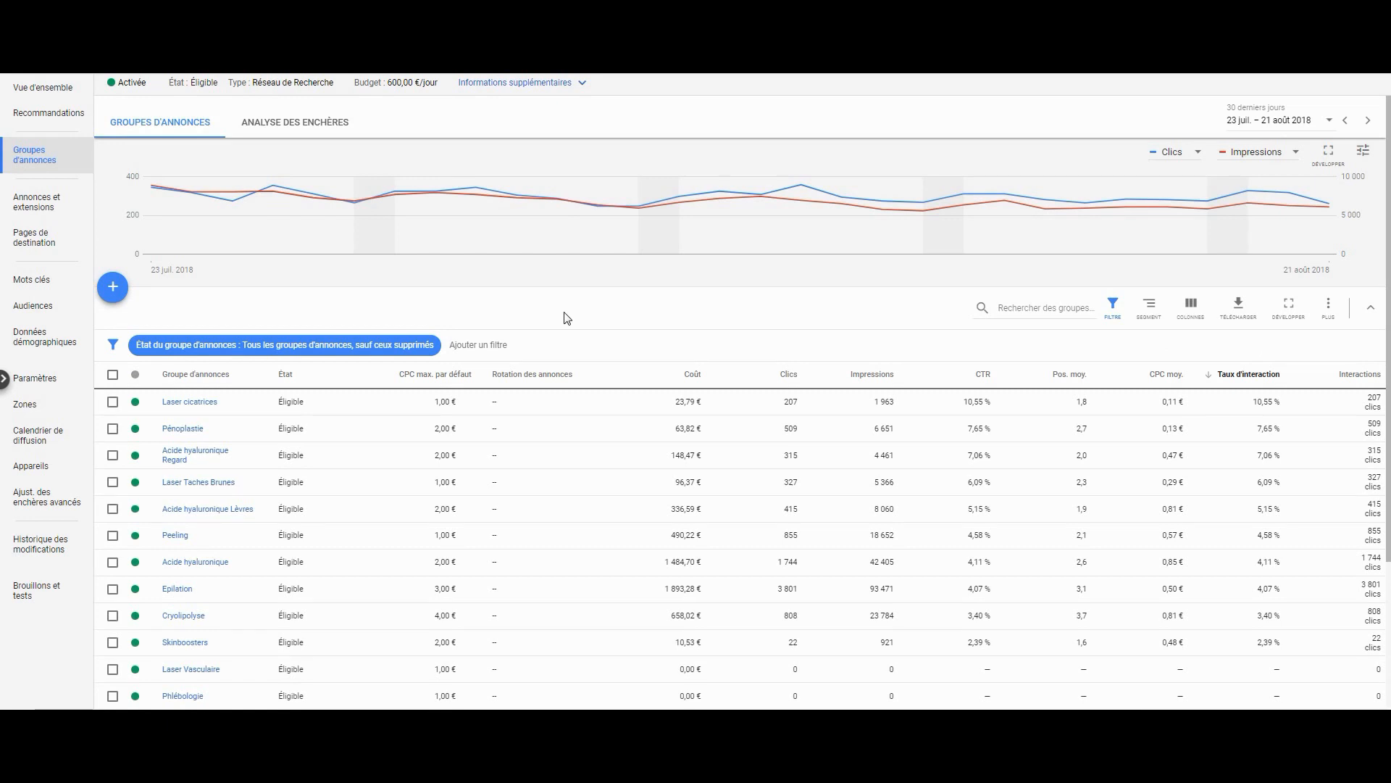